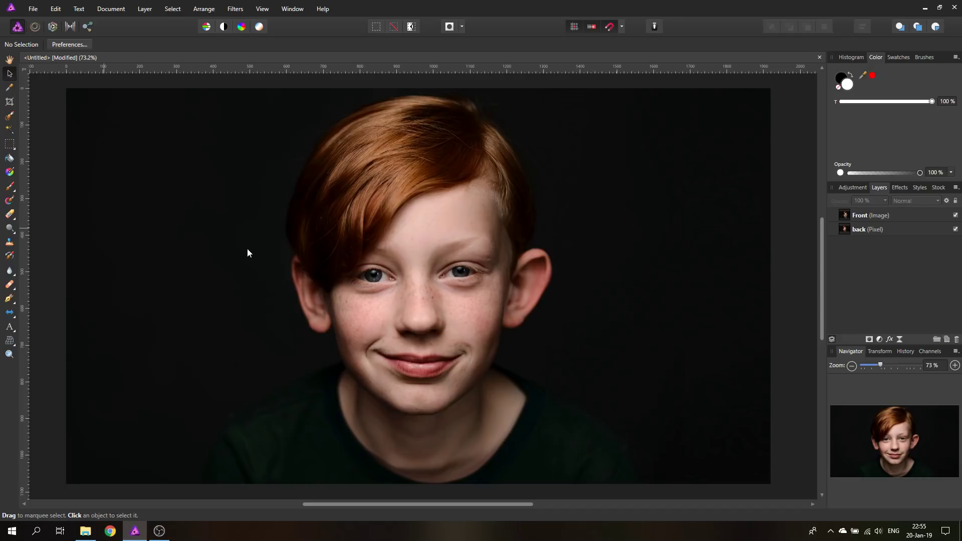
- Try to enter the Liquify Persona with the Front image layer selected, and rasterize that layer
click(878, 217)
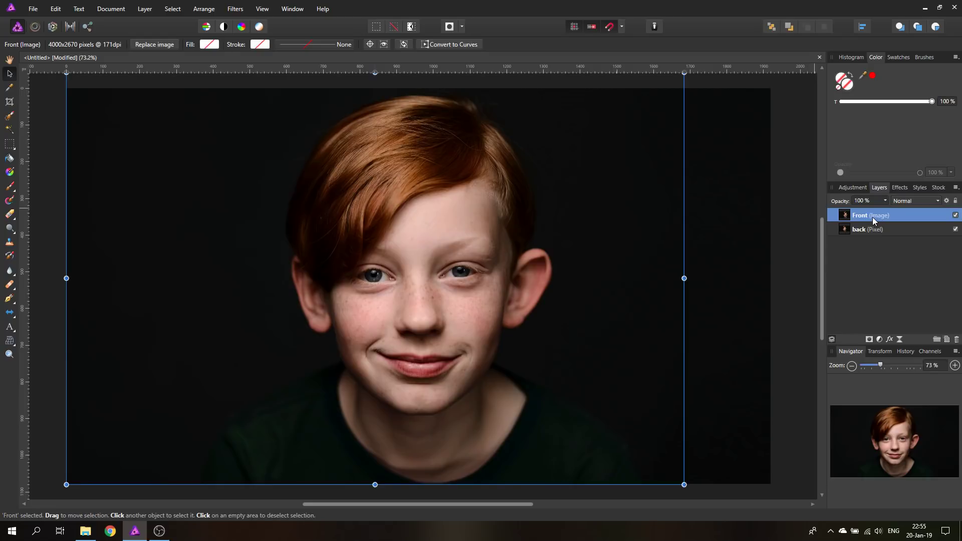
click(41, 30)
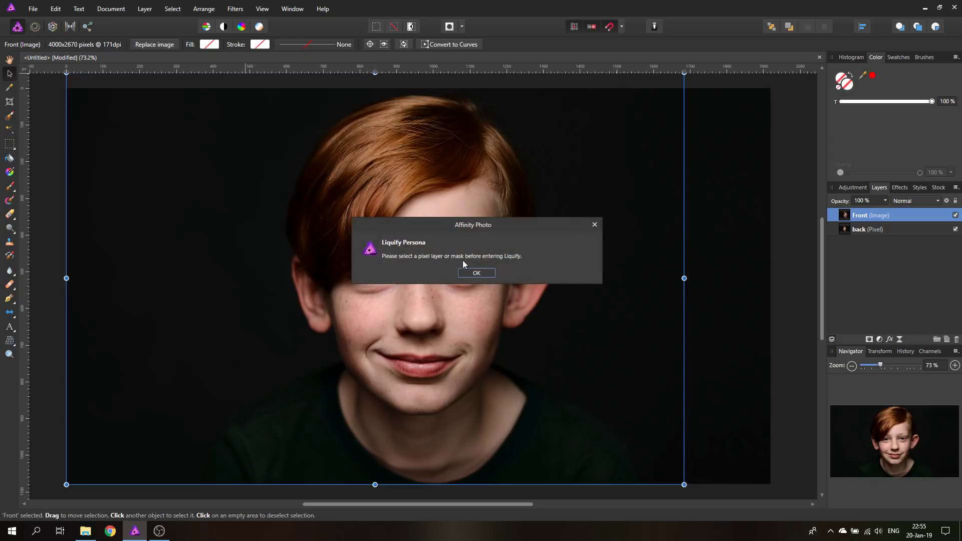
click(487, 275)
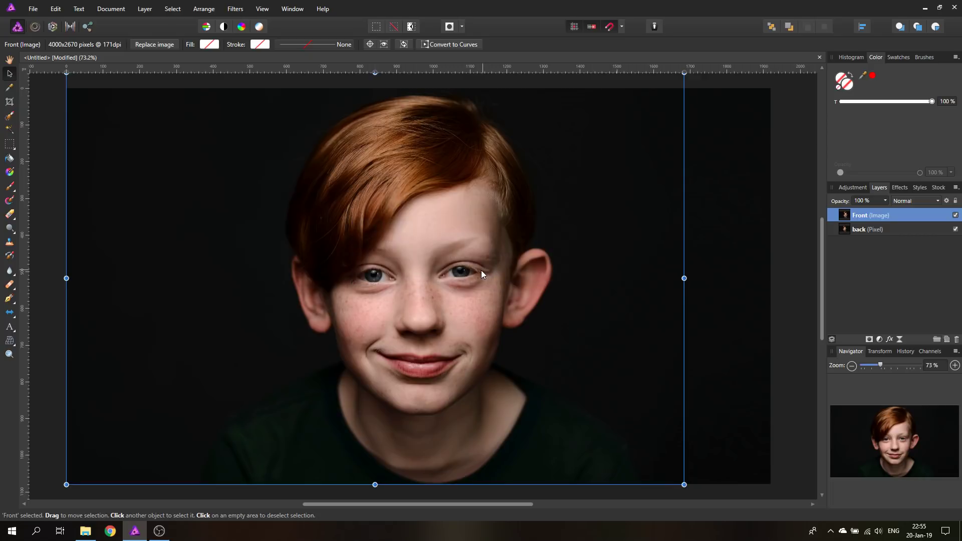
right_click(849, 217)
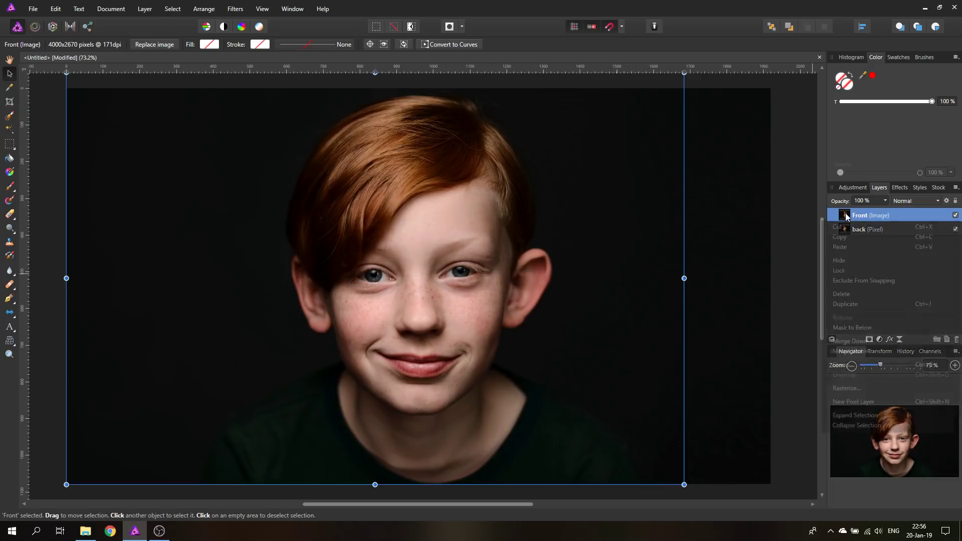
click(858, 388)
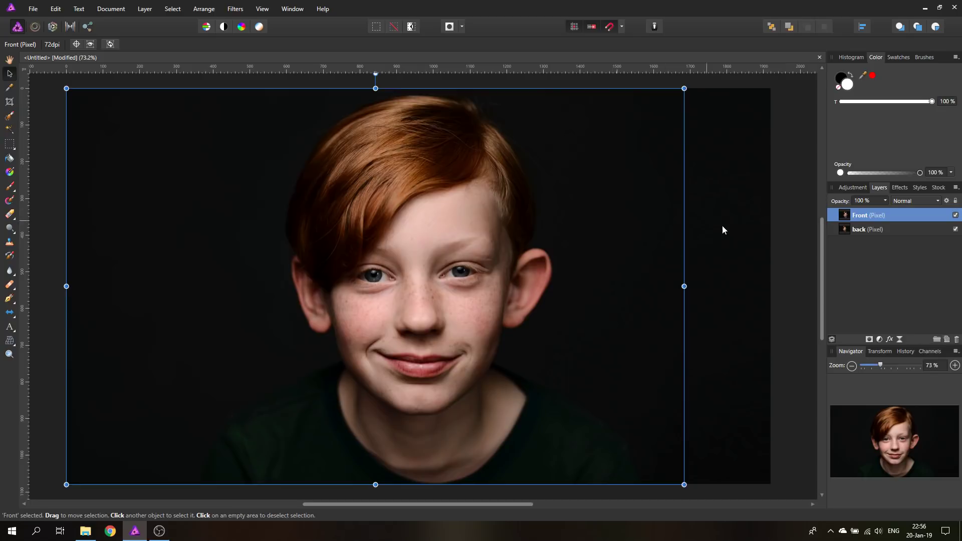
- Delete the Front layer and enter the Liquify Persona with the back pixel layer selected
click(956, 339)
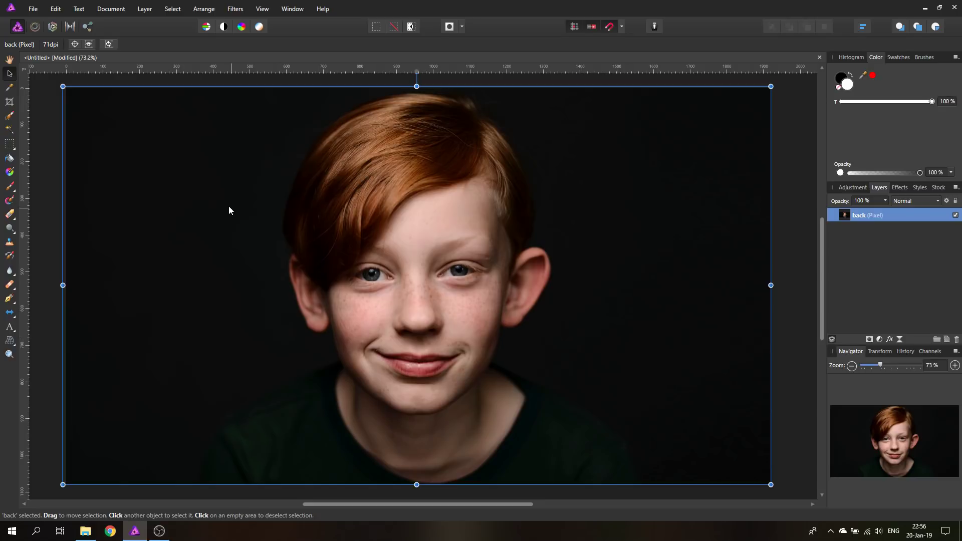
click(35, 28)
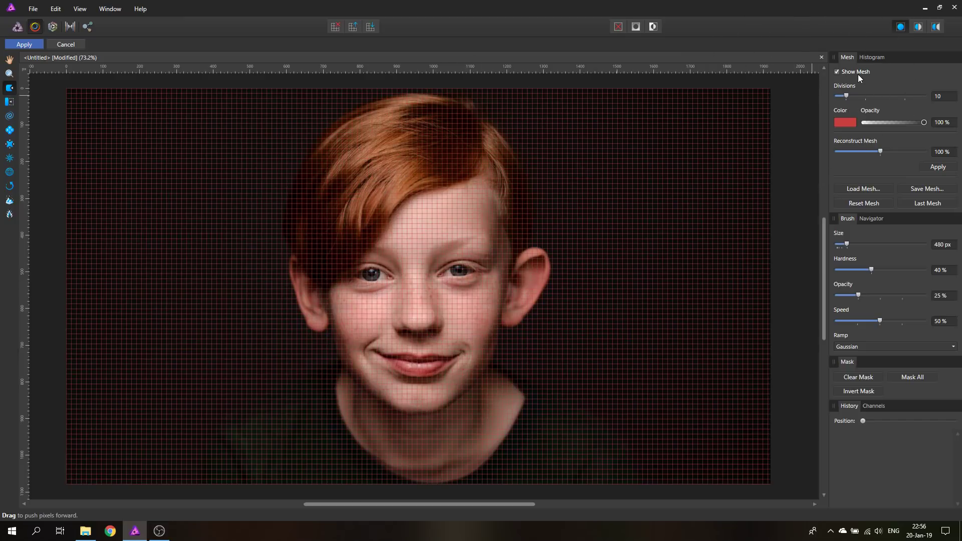
- Toggle the mesh overlay off and on to compare the portrait with and without the grid, leaving it shown
click(837, 72)
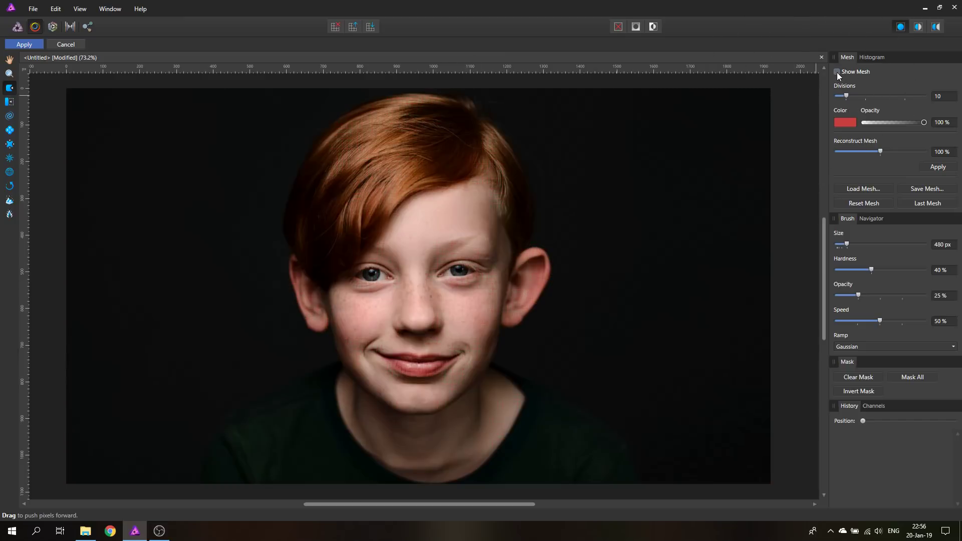
click(837, 73)
click(836, 73)
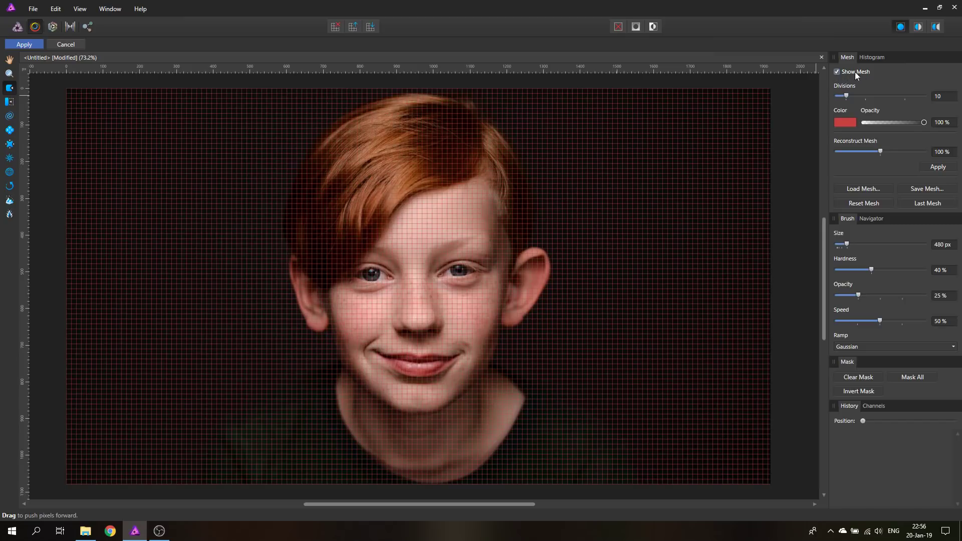
click(837, 73)
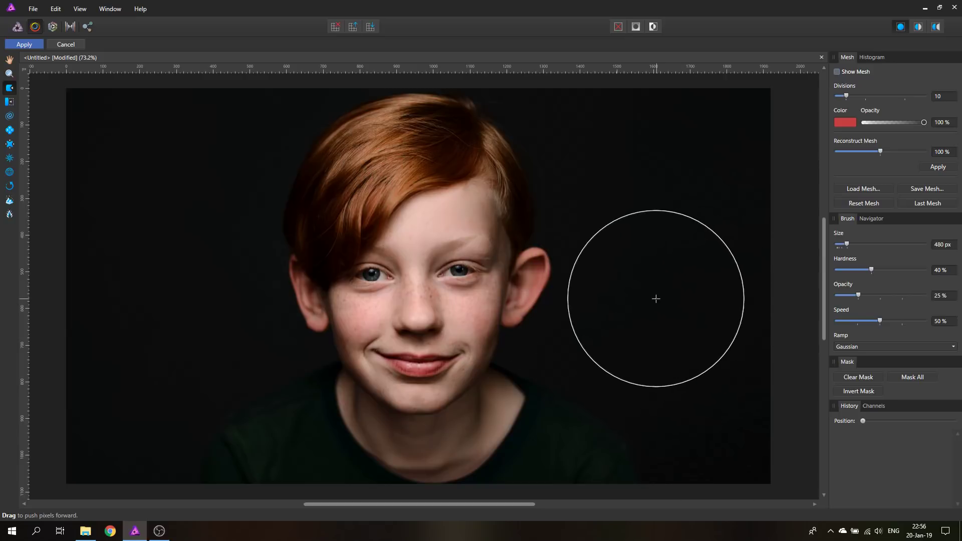
click(836, 72)
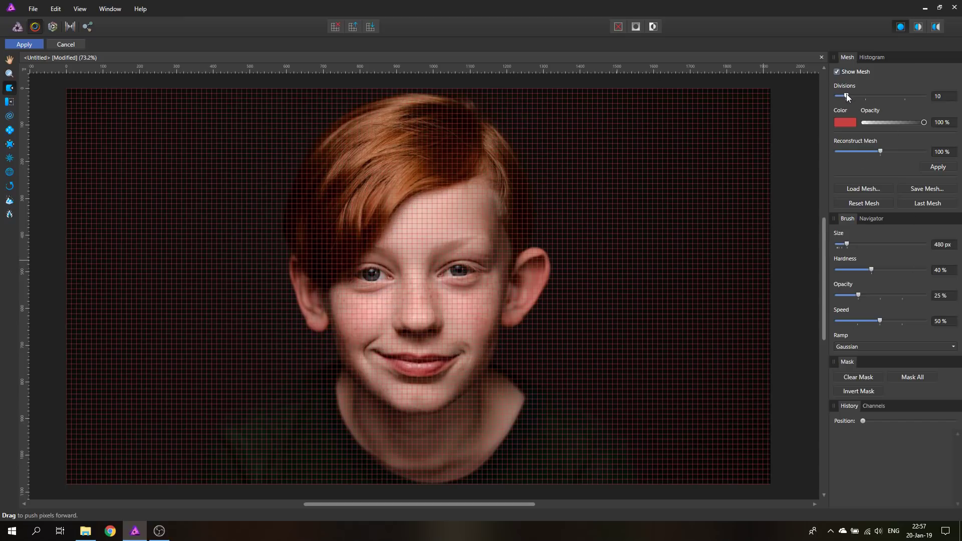
- Try mesh divisions of 50 and 5, and return the divisions to 10
drag(847, 96, 928, 97)
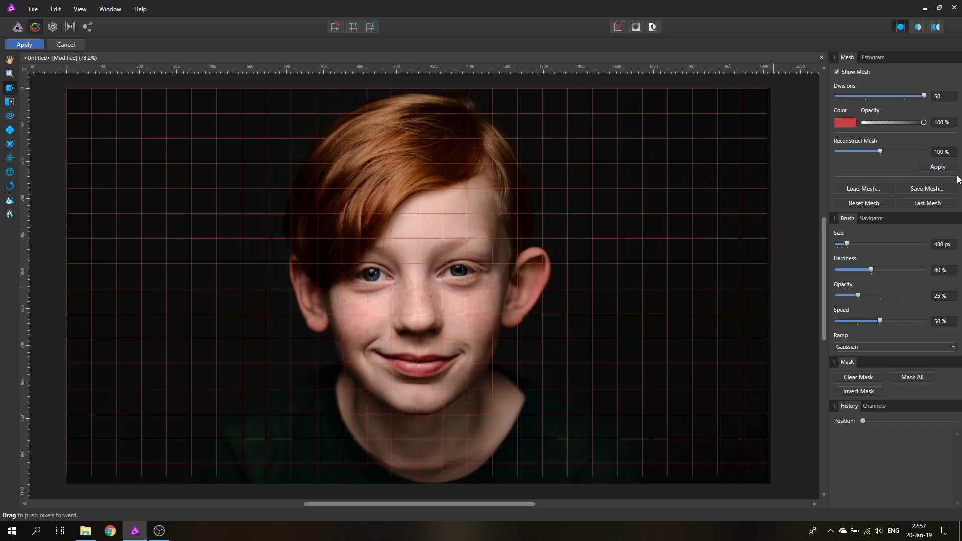
drag(924, 96, 835, 95)
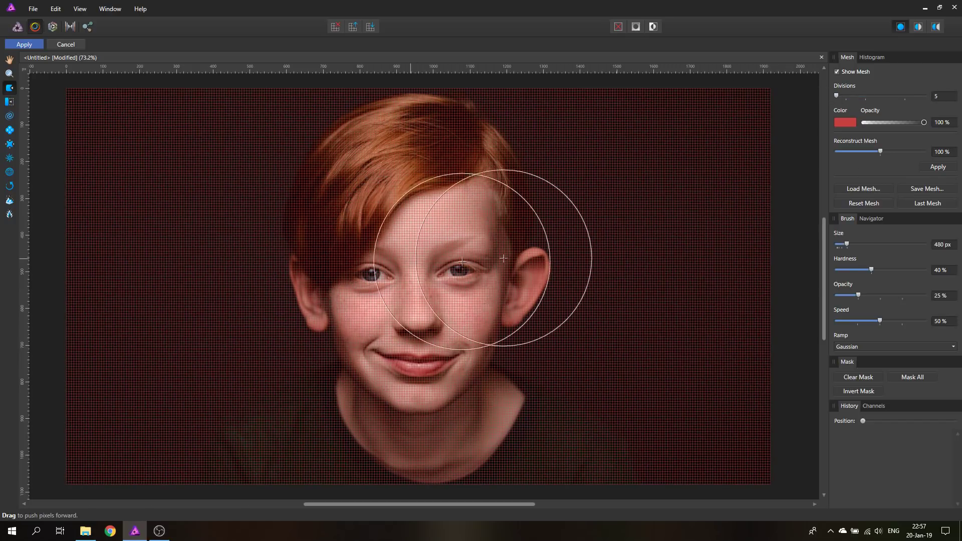
drag(838, 95, 847, 96)
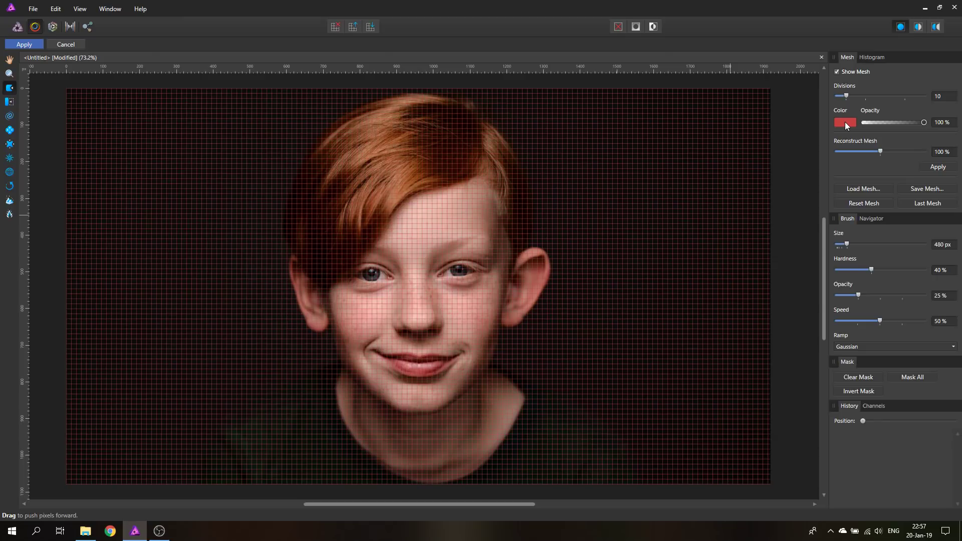
- Try a mesh opacity of 18% and set it to 57%
drag(924, 123, 894, 125)
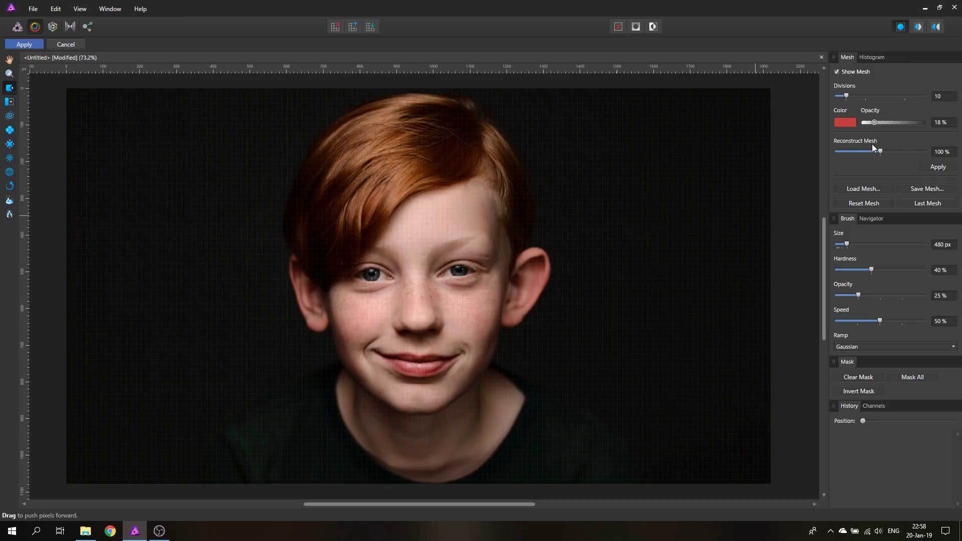
drag(874, 122, 898, 123)
- Distort the boy's face with the Twirl tool, enlarging the brush to 1211.6 px to rotate the whole head
click(12, 117)
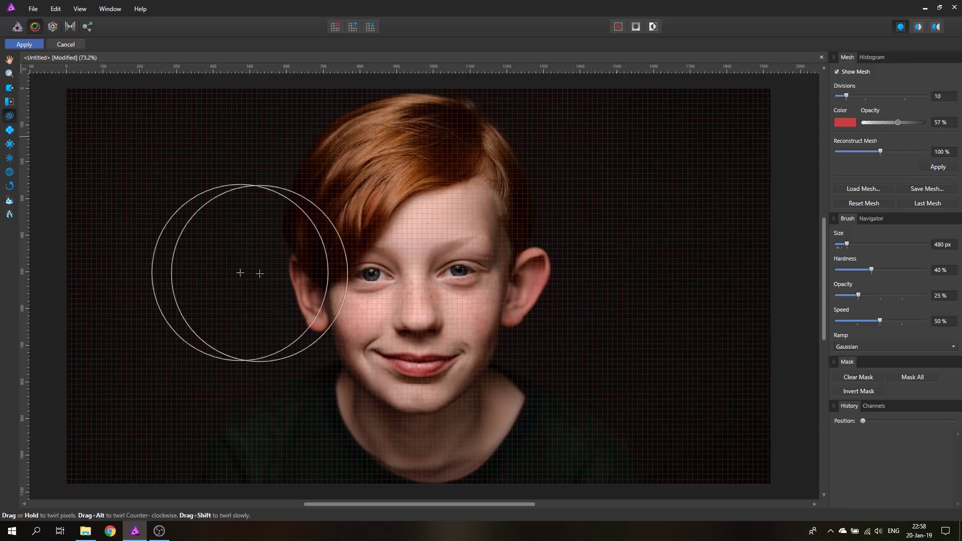
click(445, 253)
mouse_move(445, 252)
mouse_down()
mouse_move(389, 261)
mouse_move(380, 284)
mouse_move(416, 302)
mouse_move(425, 262)
mouse_move(370, 241)
mouse_move(382, 276)
mouse_move(412, 289)
mouse_move(380, 301)
mouse_up()
click(863, 245)
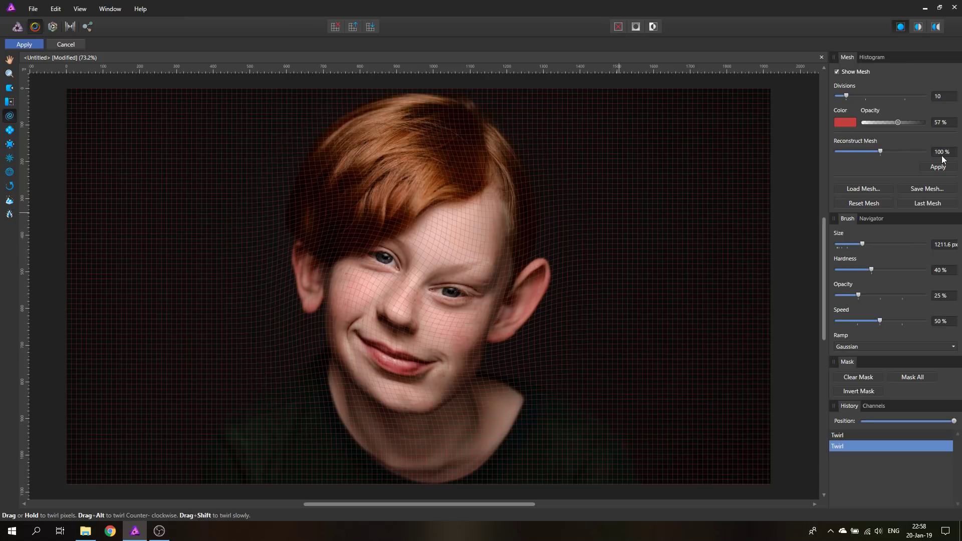
- Try Reconstruct Mesh at 200% and 100%, and apply it at 0% to remove the twirl distortion
mouse_move(880, 152)
mouse_down()
mouse_move(826, 154)
mouse_move(928, 152)
mouse_up()
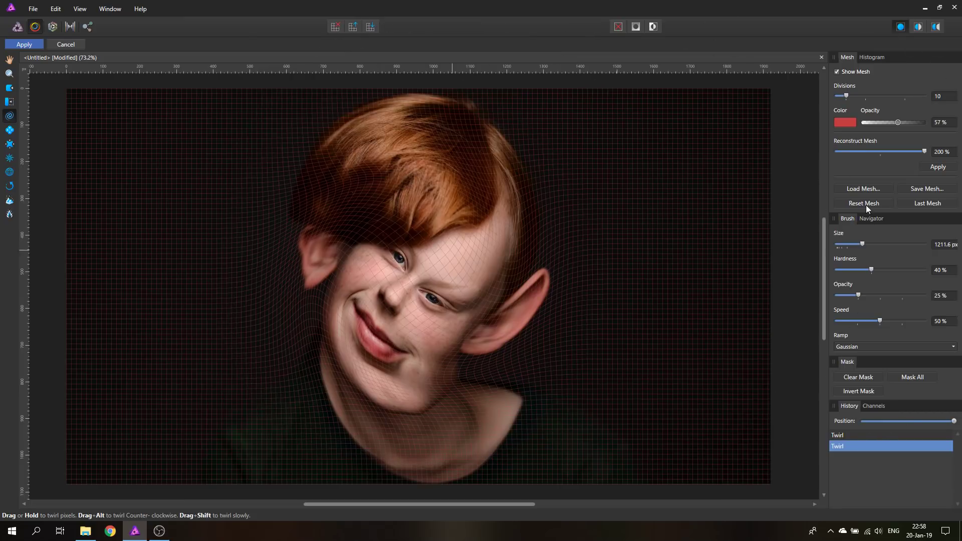
drag(924, 151, 880, 155)
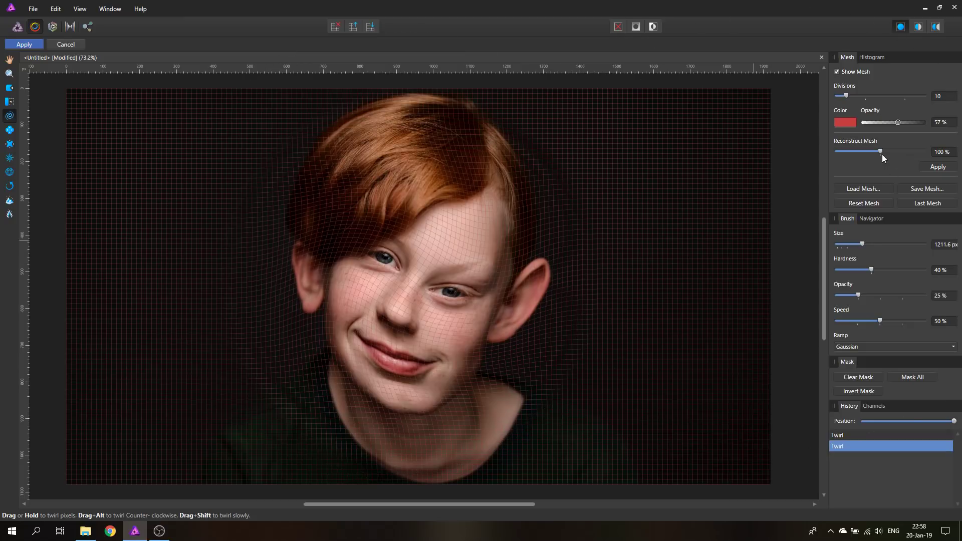
drag(880, 152, 829, 152)
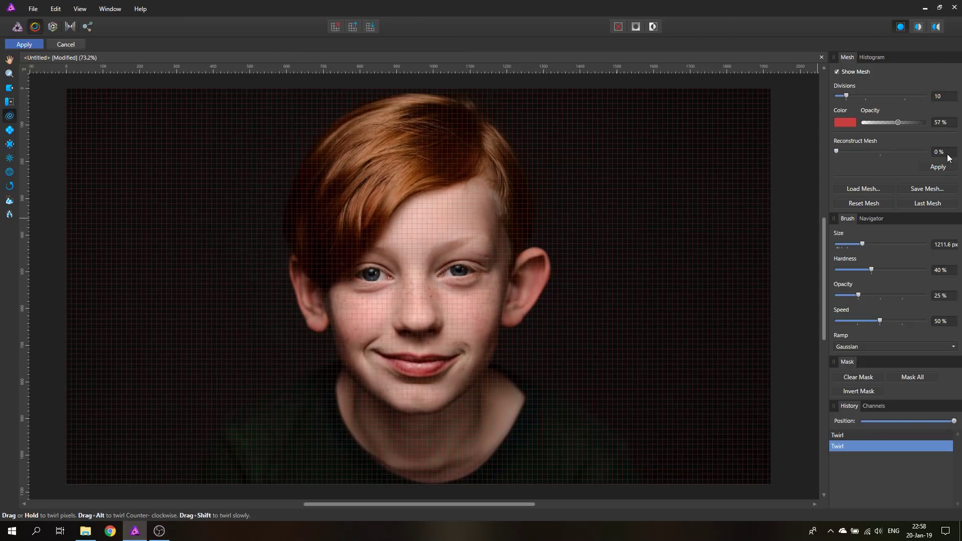
click(931, 170)
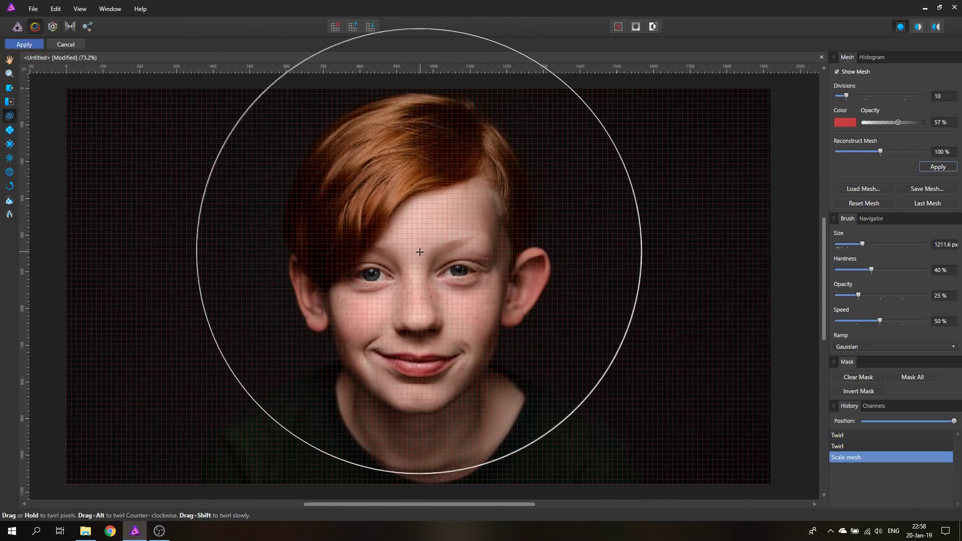
- With the mesh overlay hidden, push the face toward the right side of the photo using Push Forward, and reset the mesh
click(837, 72)
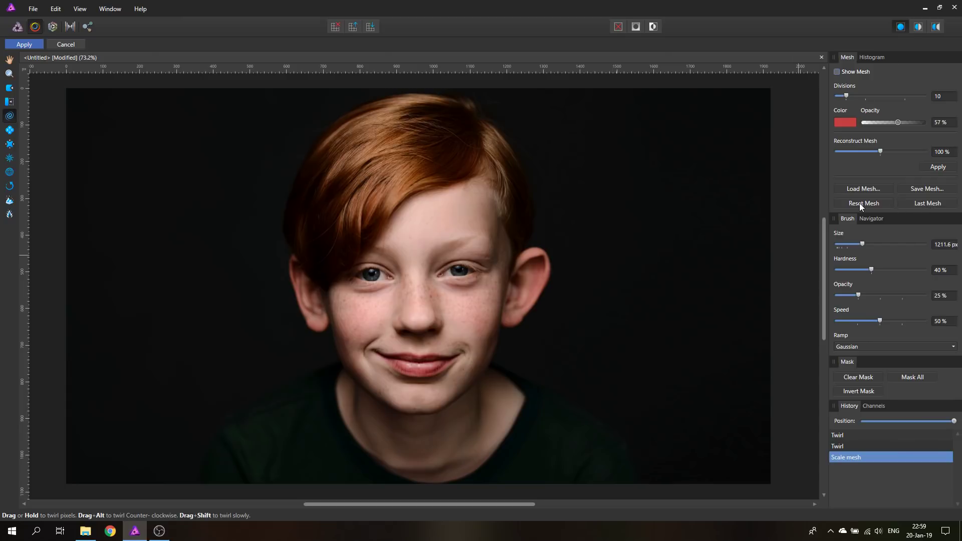
click(10, 87)
click(460, 249)
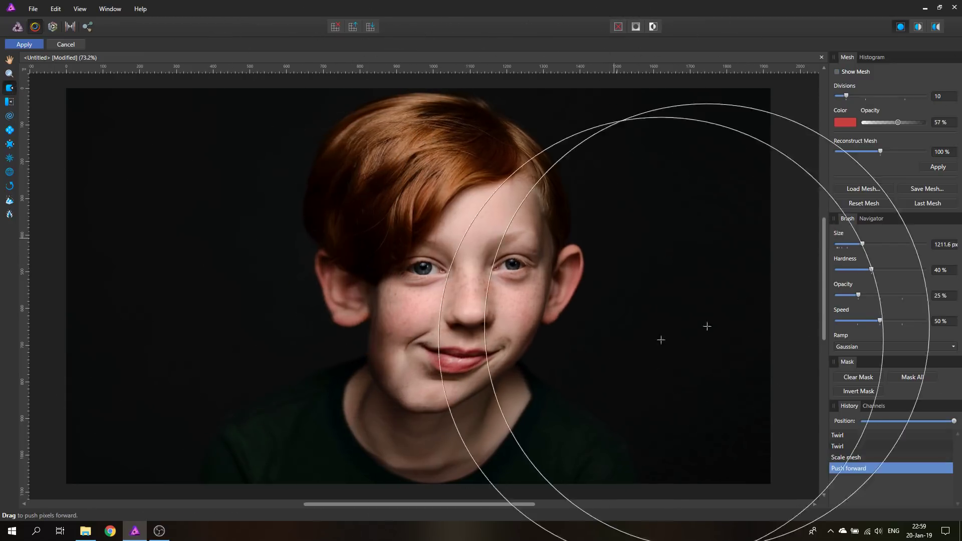
click(859, 206)
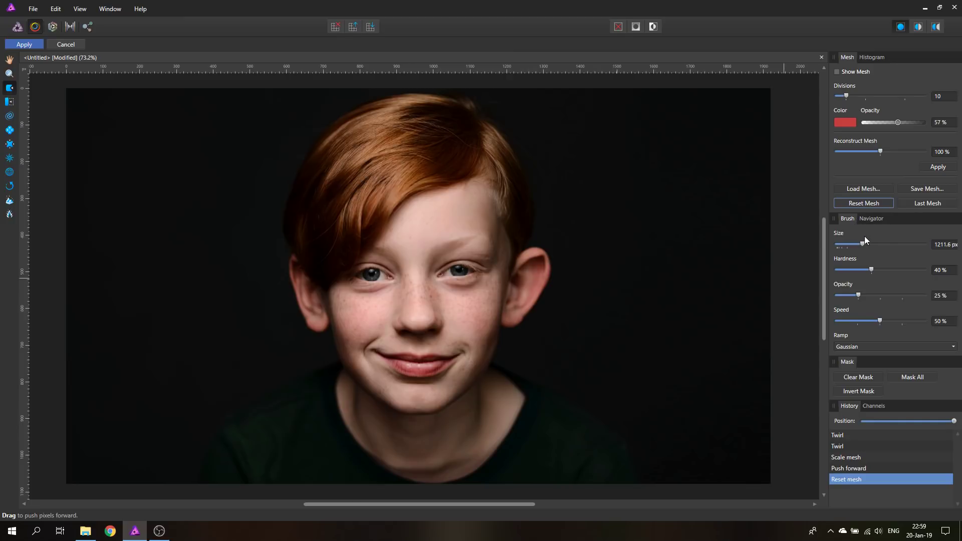
- Set the brush size to 256 px and freeze a vertical strip on the dark background right of the head
drag(863, 245, 842, 245)
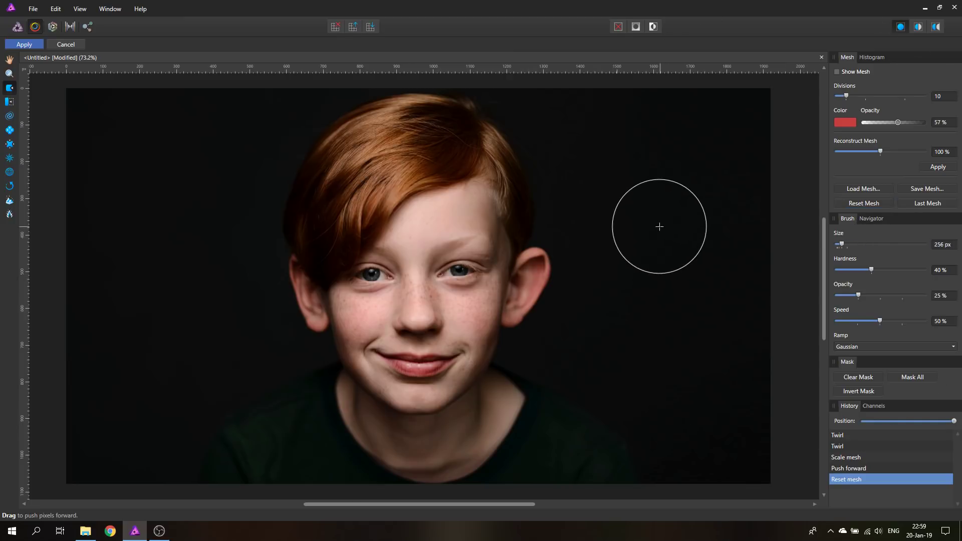
click(10, 200)
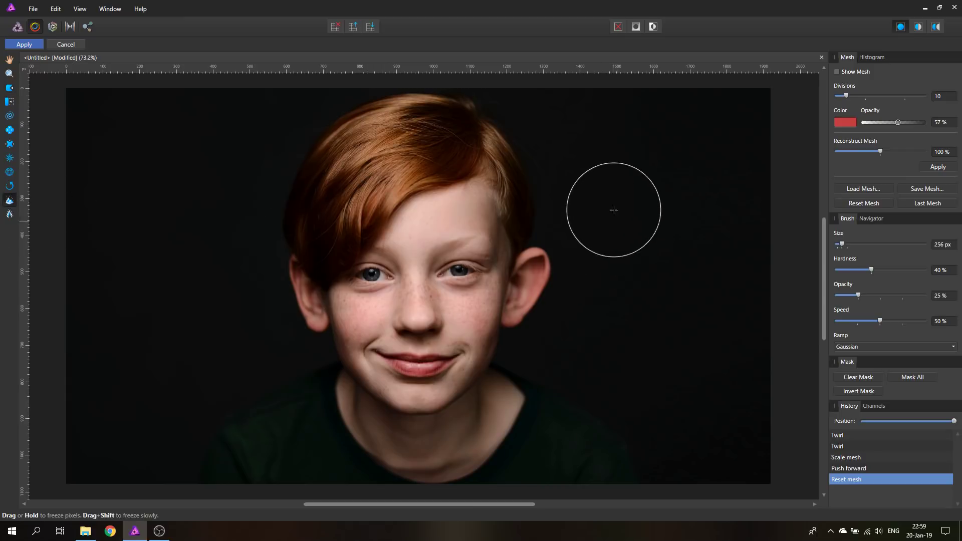
drag(609, 186, 605, 300)
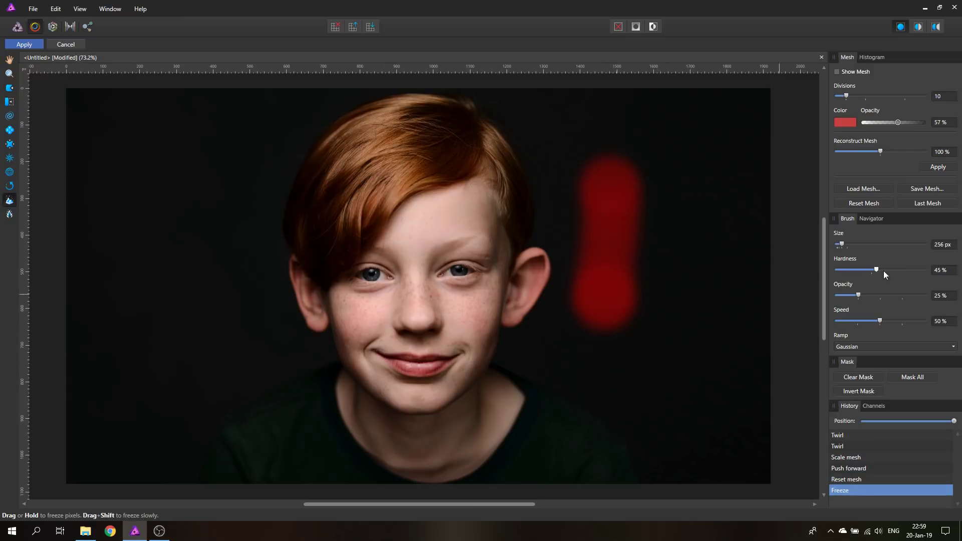
- Freeze a hard-edged round spot to the right of the frozen strip using 100% brush hardness
drag(883, 271, 952, 271)
click(709, 199)
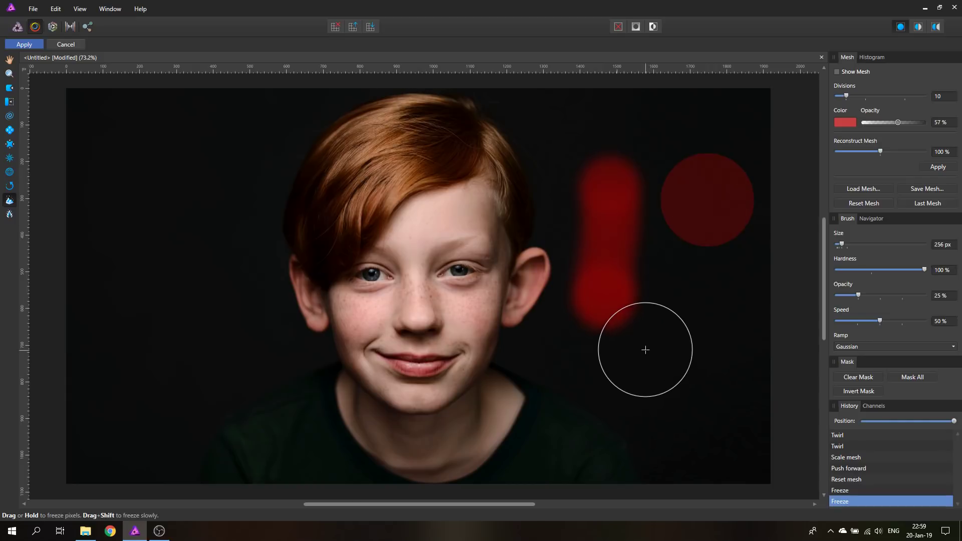
- Set the brush hardness to 40% and freeze a spot below the hard-edged one at 100% opacity
click(872, 270)
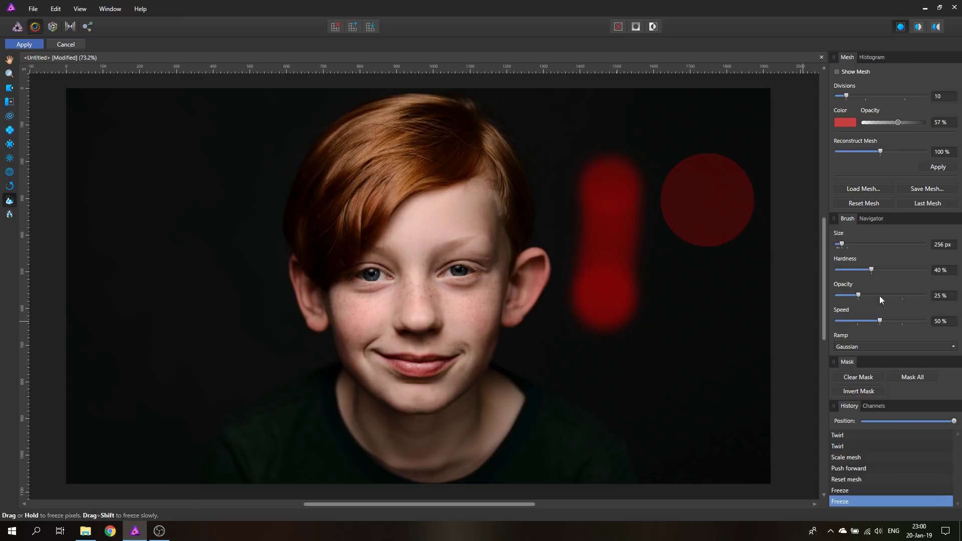
click(919, 296)
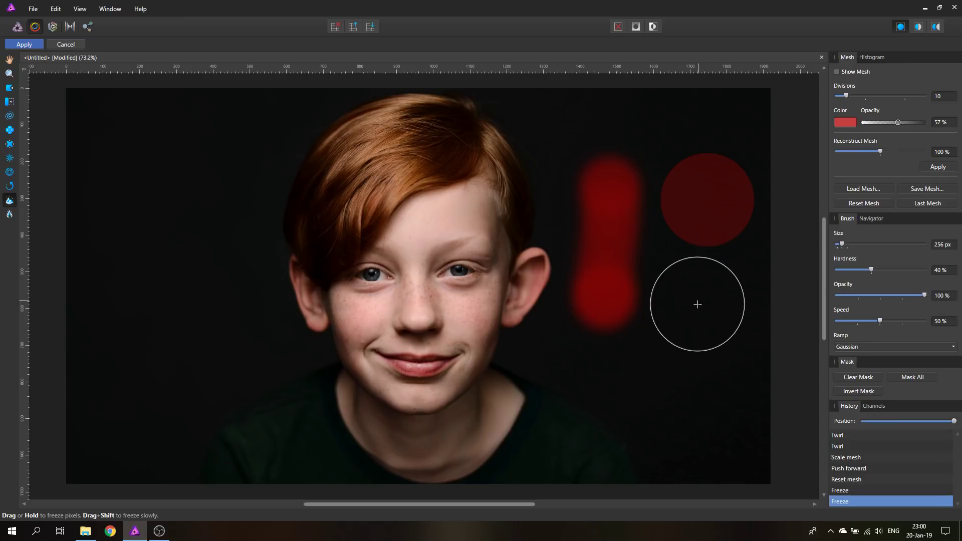
click(697, 304)
- Try a freeze dab at 0% opacity below the other spots, and set the brush opacity to 40%
click(836, 296)
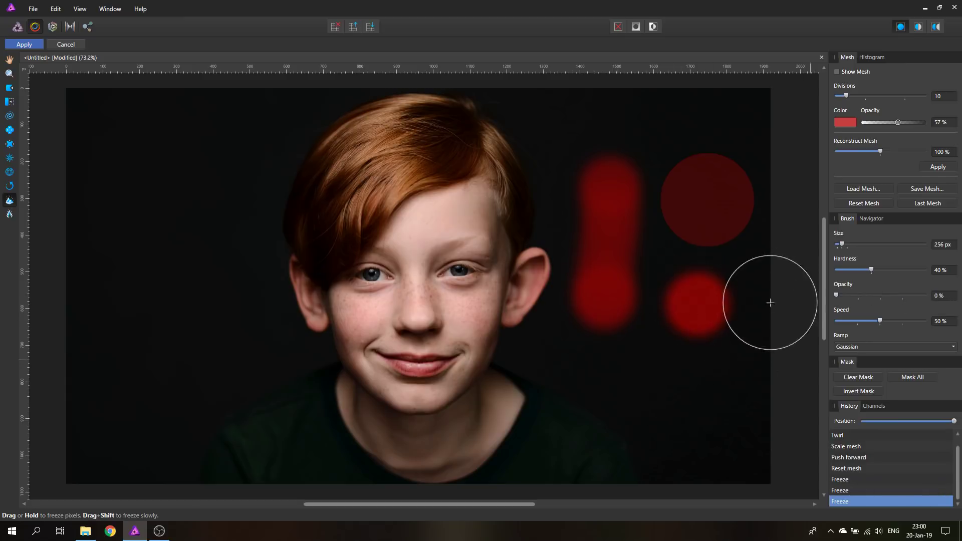
click(685, 397)
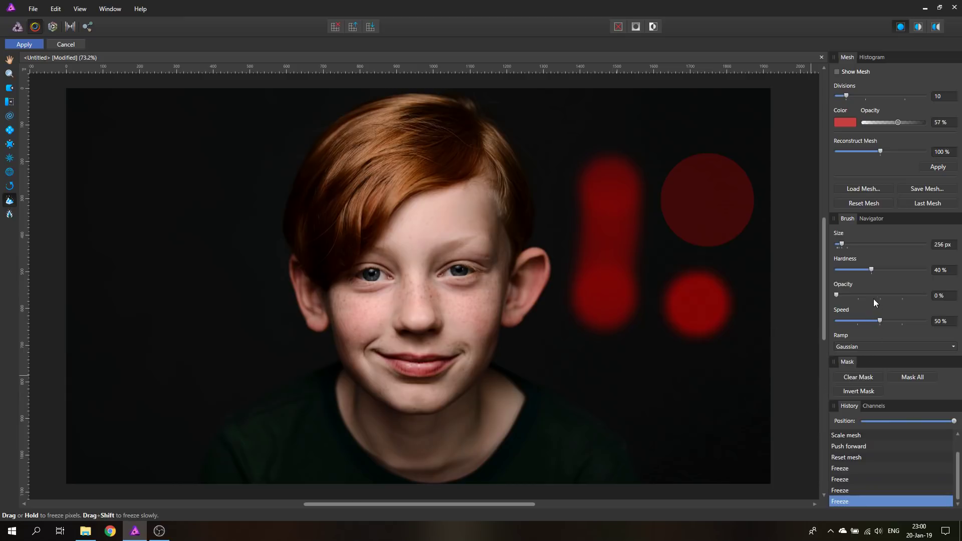
drag(836, 295, 880, 295)
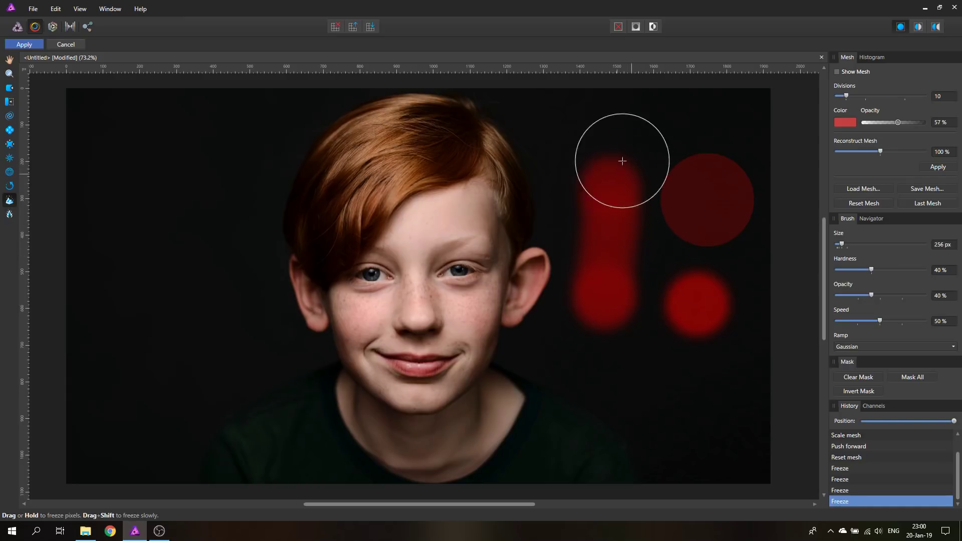
- Review the available brush ramp options and keep Gaussian
click(855, 348)
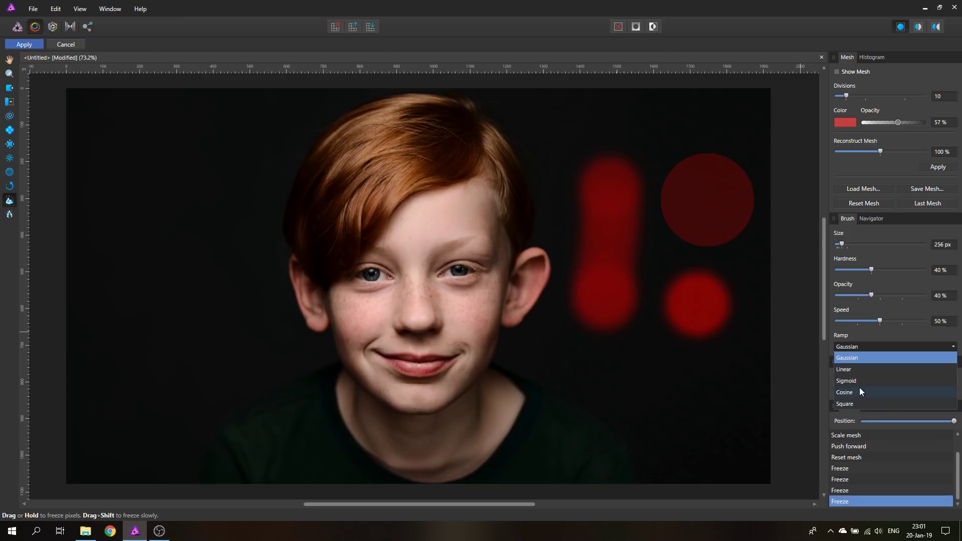
click(854, 358)
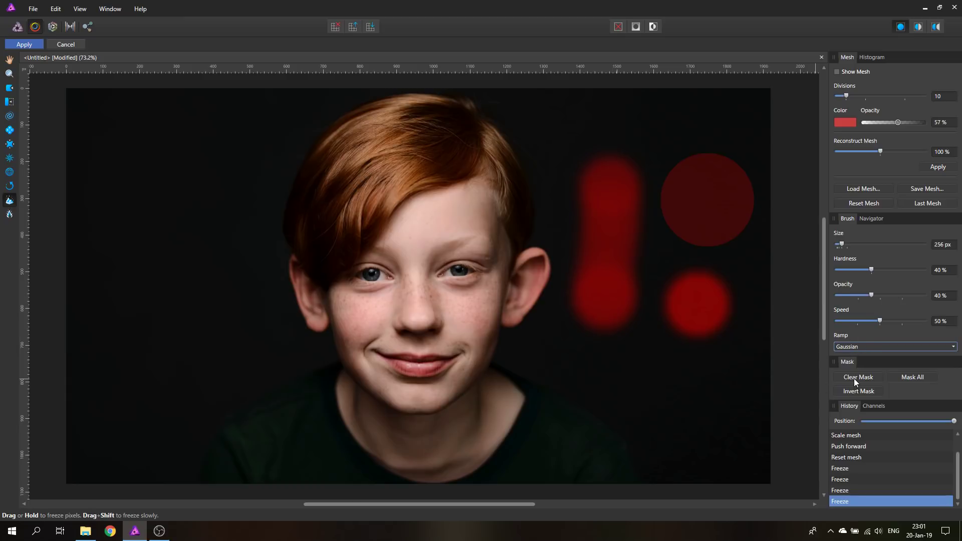
- Mask the entire image, and clear the mask completely
click(912, 378)
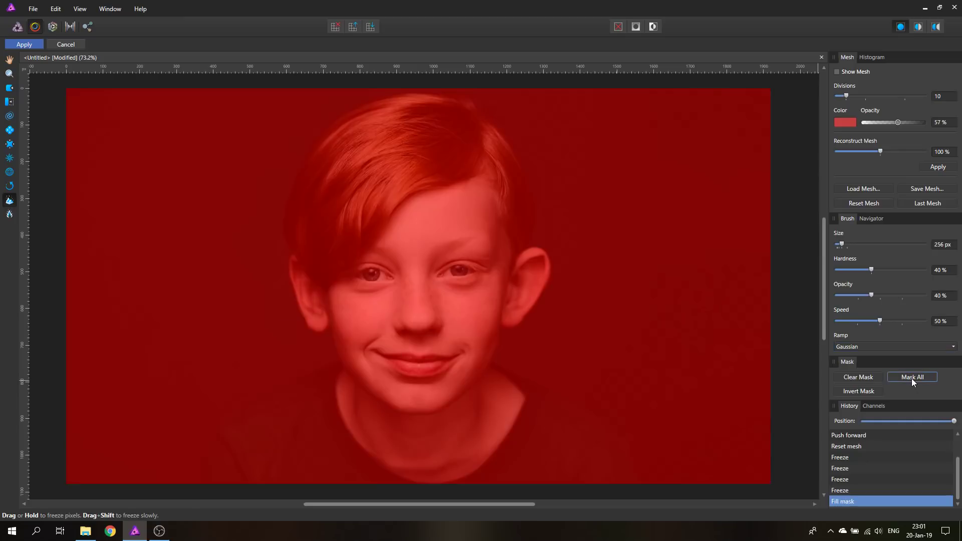
click(855, 377)
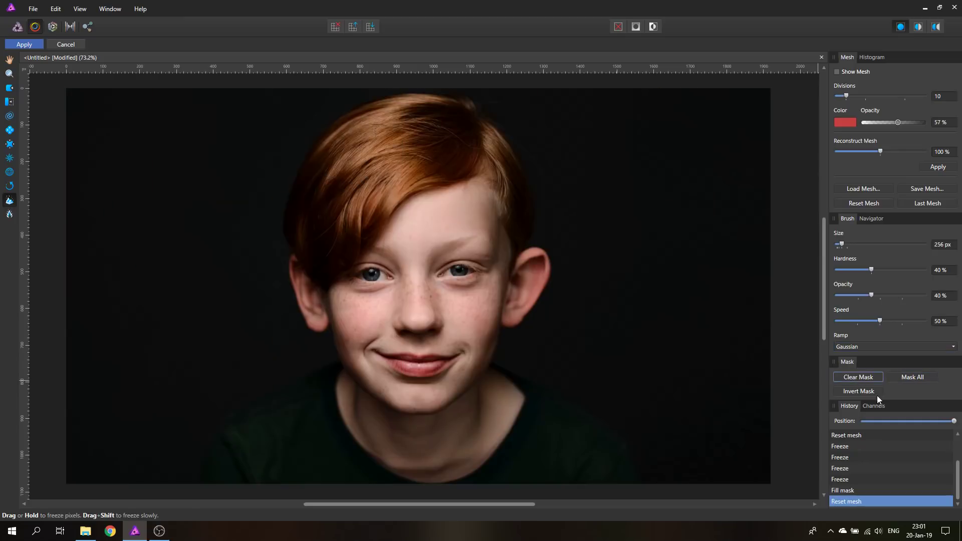
- Freeze a vertical stroke to the right of the face, invert the mask, and clear it
mouse_move(586, 203)
mouse_down()
mouse_move(605, 322)
mouse_move(621, 348)
mouse_up()
click(855, 393)
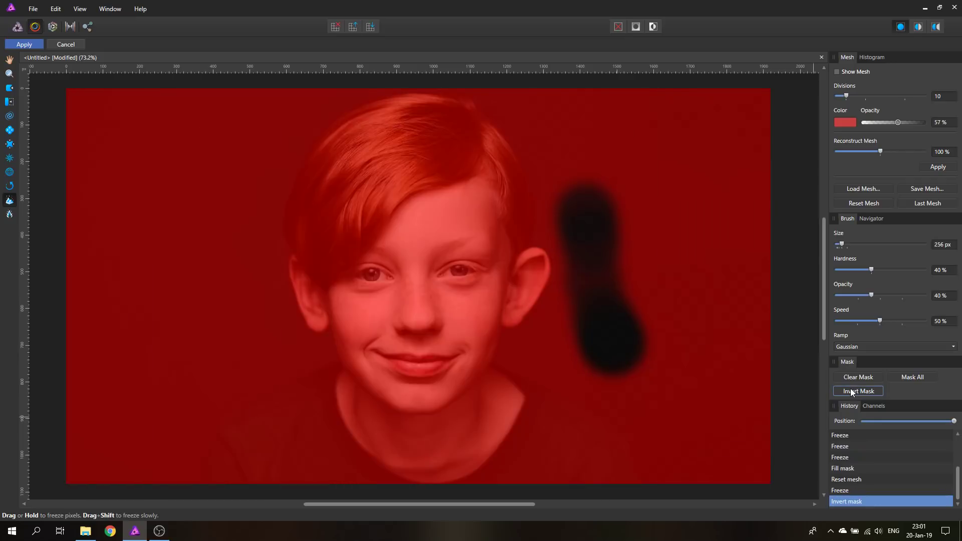
click(853, 378)
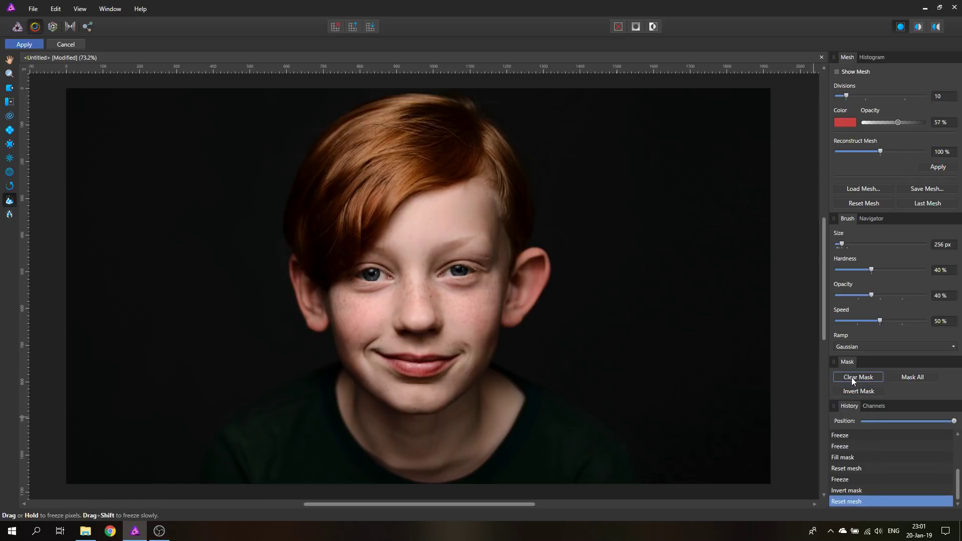
- Push the hair outward on both sides of the head with the Liquify Push Forward tool, and reset the mesh
click(11, 61)
mouse_move(336, 290)
mouse_down()
mouse_move(451, 230)
mouse_move(401, 389)
mouse_move(551, 316)
mouse_move(463, 255)
mouse_move(471, 350)
mouse_move(265, 194)
mouse_move(466, 319)
mouse_move(453, 322)
mouse_up()
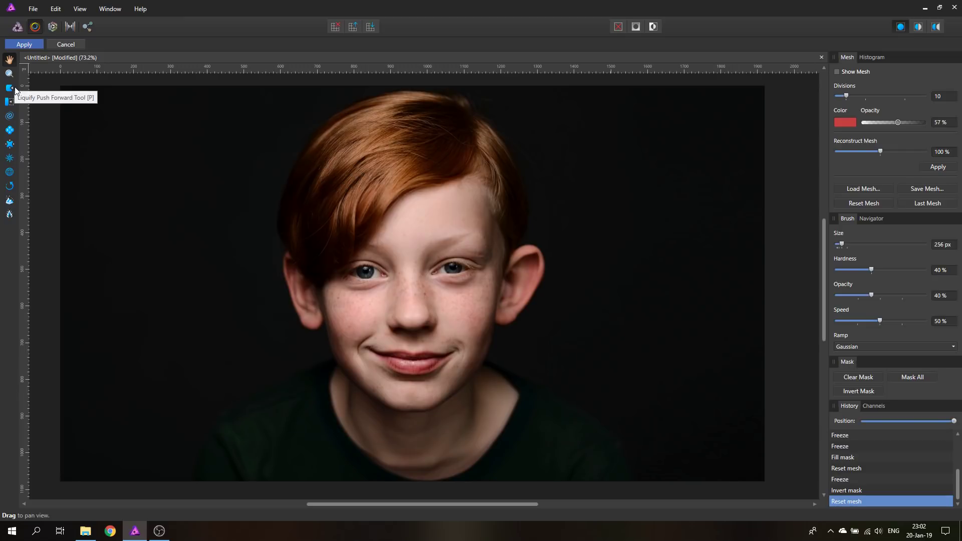
click(14, 88)
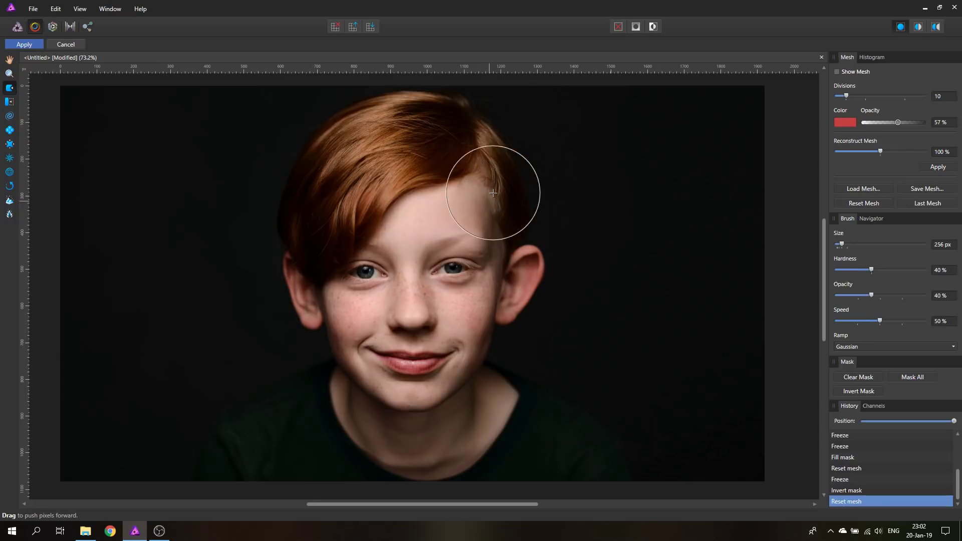
mouse_move(509, 171)
mouse_down()
mouse_move(507, 194)
mouse_move(419, 189)
mouse_up()
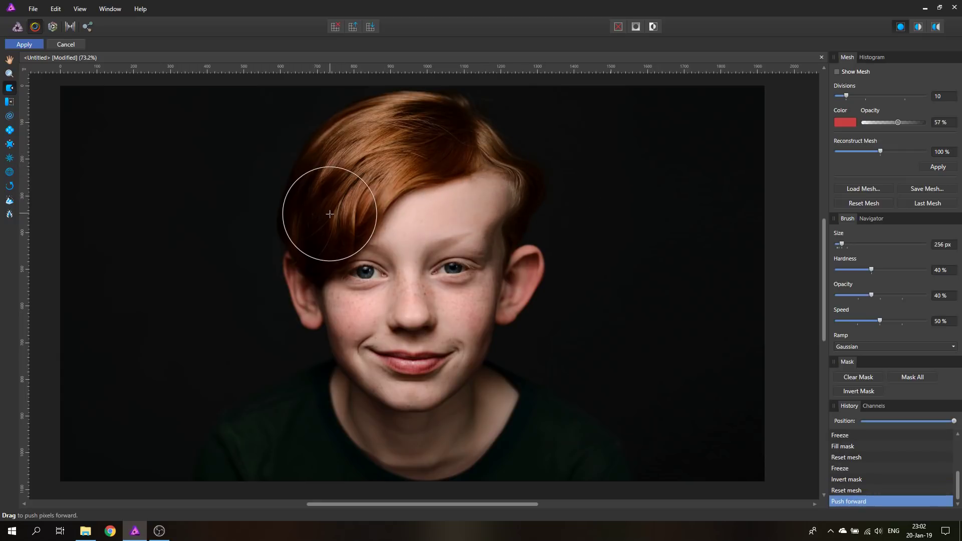
drag(337, 197, 285, 185)
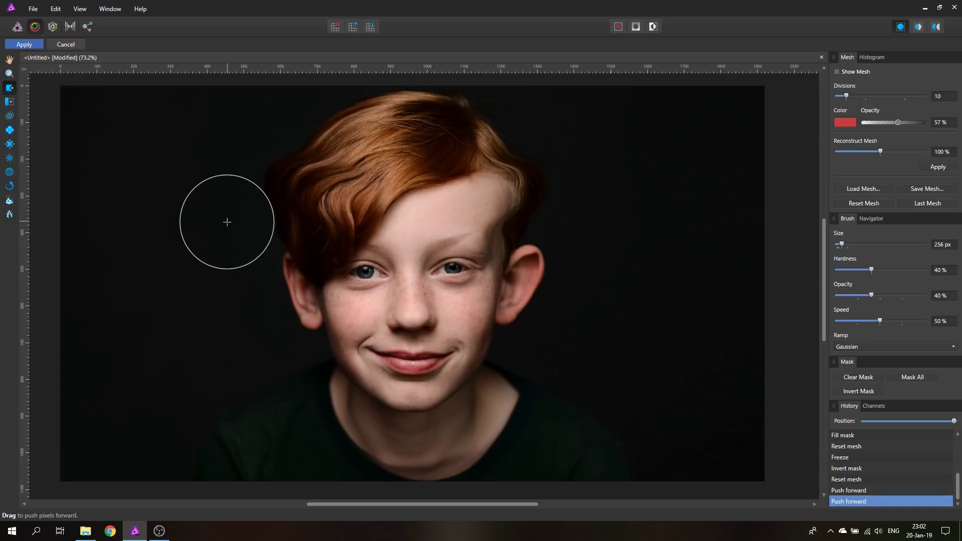
click(855, 205)
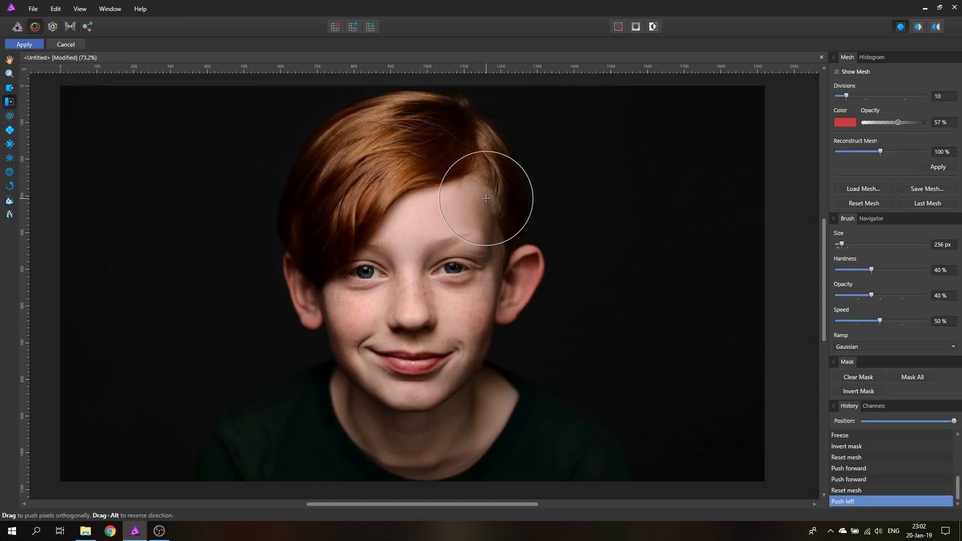
- Distort the face, the fringe and the mouth with Push Left strokes, and reset the mesh
mouse_move(486, 198)
mouse_down()
mouse_move(478, 351)
mouse_move(442, 310)
mouse_move(409, 330)
mouse_move(417, 343)
mouse_move(421, 201)
mouse_up()
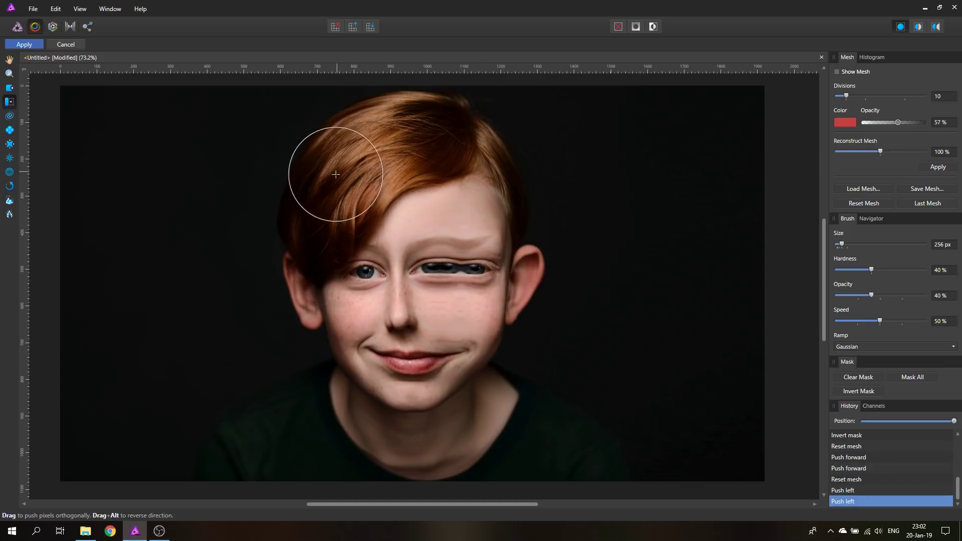
mouse_move(335, 174)
mouse_down()
mouse_move(461, 156)
mouse_move(485, 172)
mouse_up()
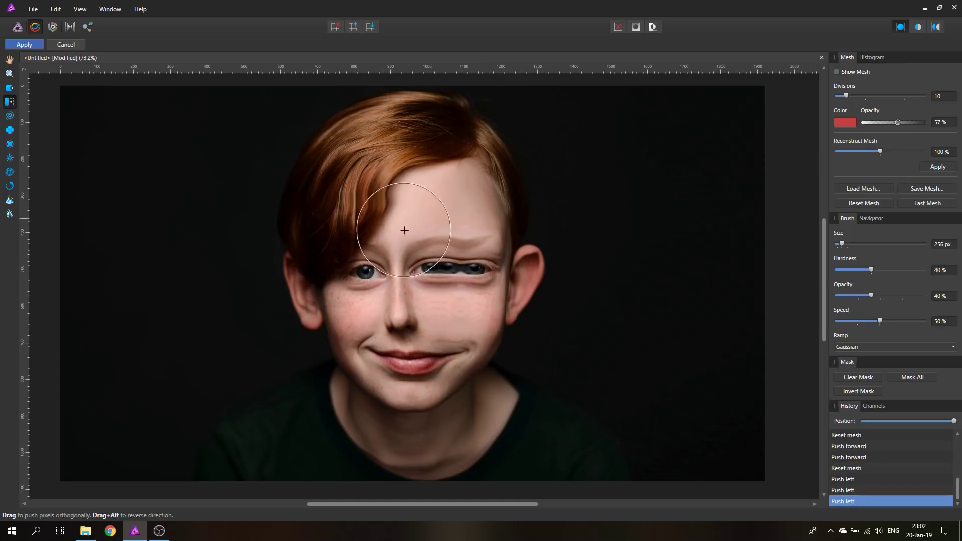
drag(506, 404, 345, 405)
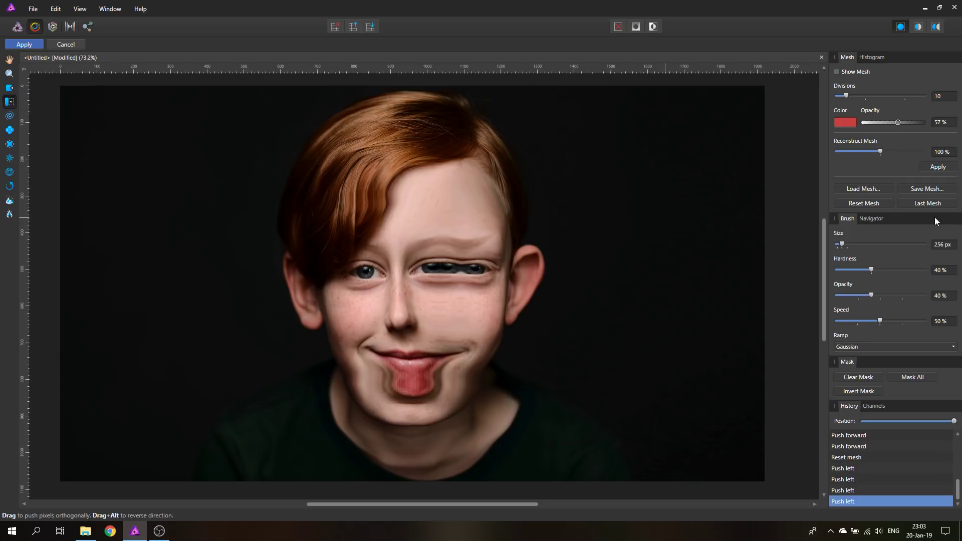
click(866, 204)
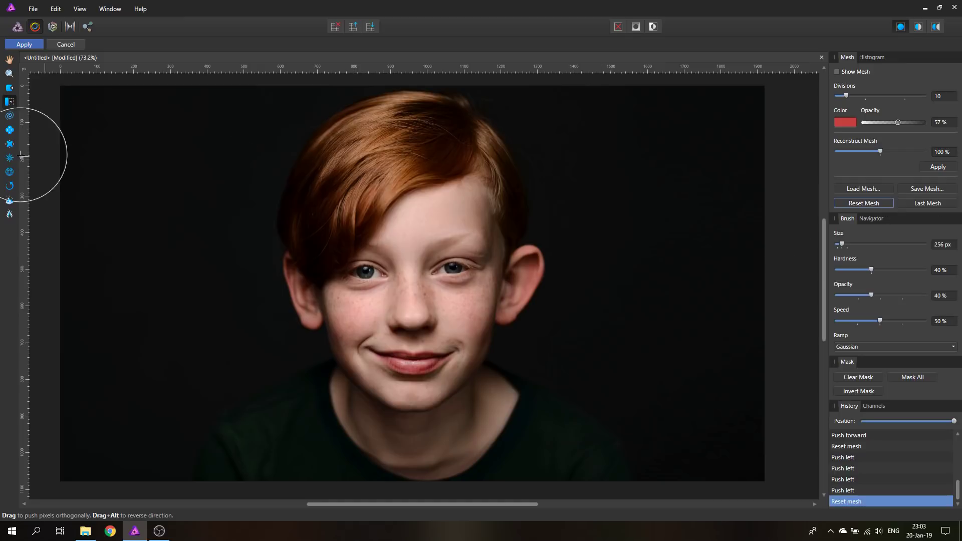
- Twirl the face in both directions using a brush size of 1374.4 px, and reset the mesh
click(10, 119)
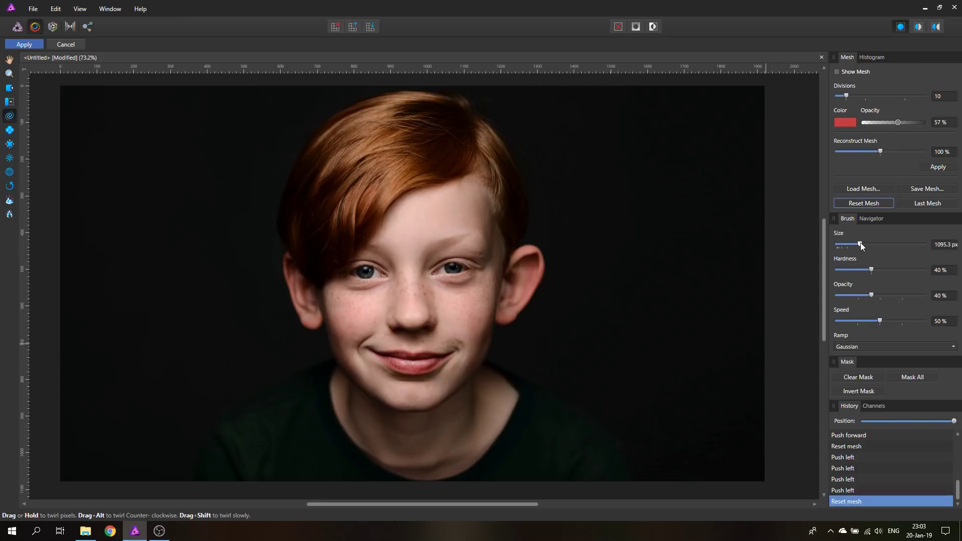
drag(861, 246, 895, 261)
click(406, 274)
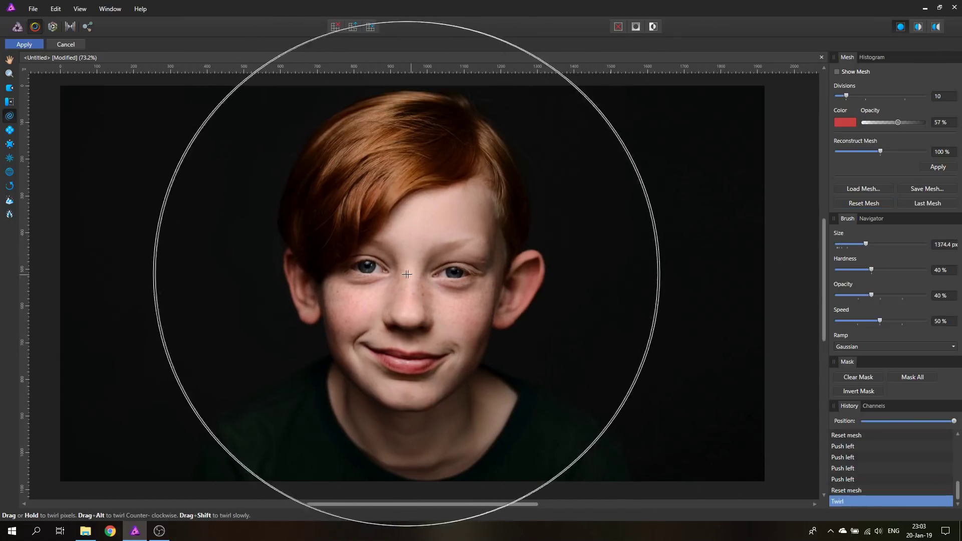
drag(406, 275, 406, 274)
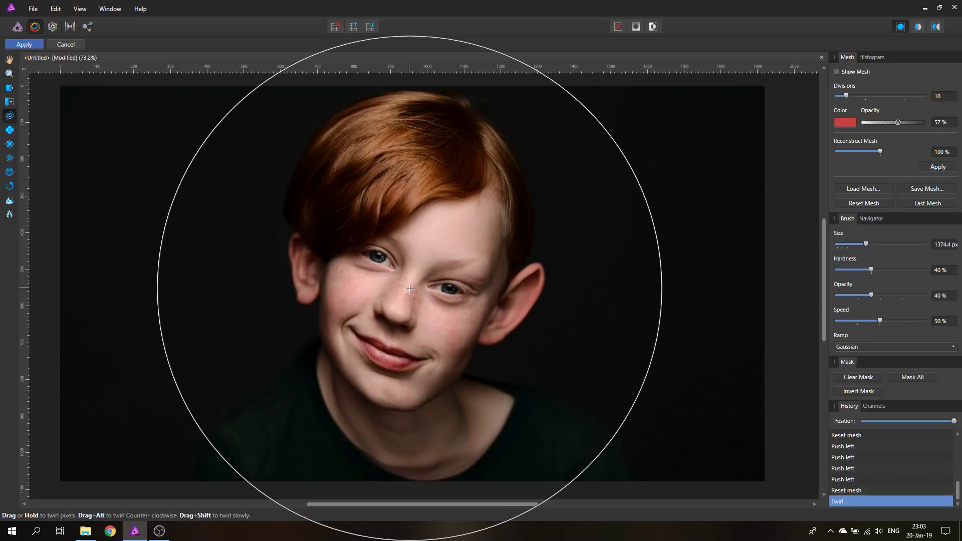
mouse_move(410, 289)
mouse_down()
mouse_move(421, 288)
mouse_move(410, 285)
mouse_up()
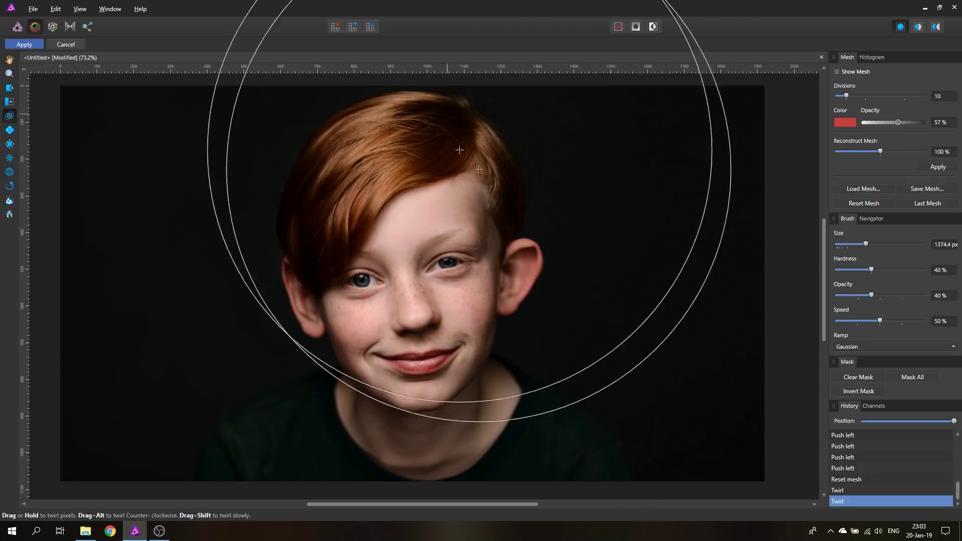
click(868, 203)
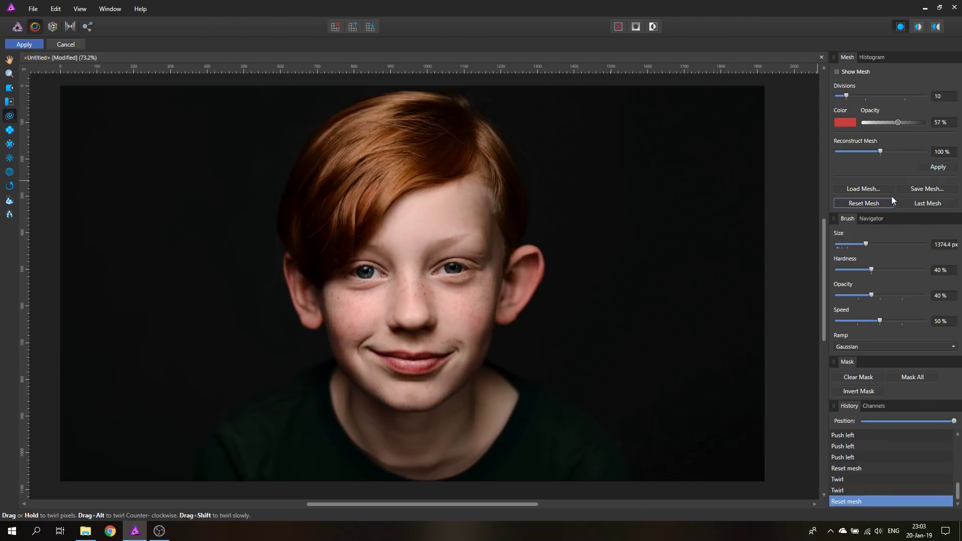
- Apply the Liquify Pinch tool at the centre of the face, and reset the mesh
click(10, 130)
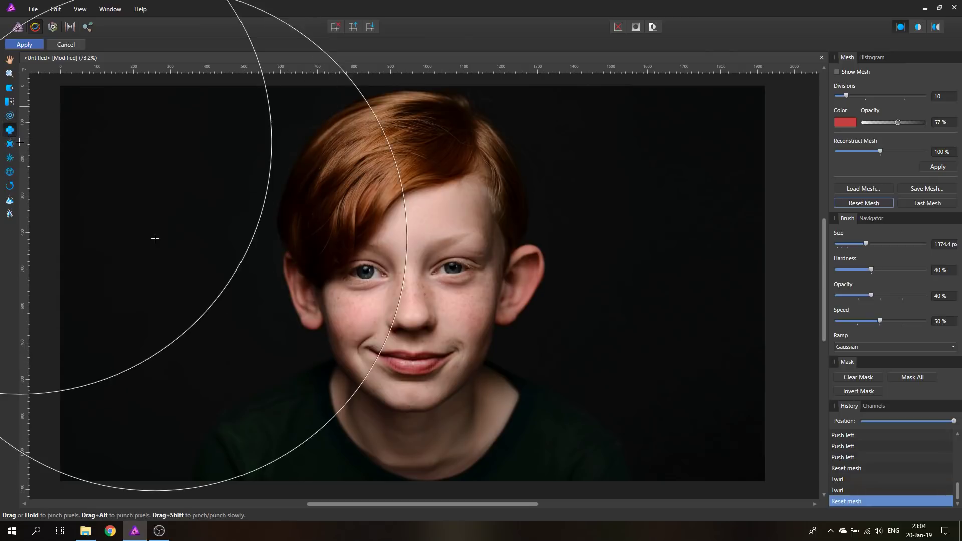
click(416, 285)
drag(416, 286, 409, 276)
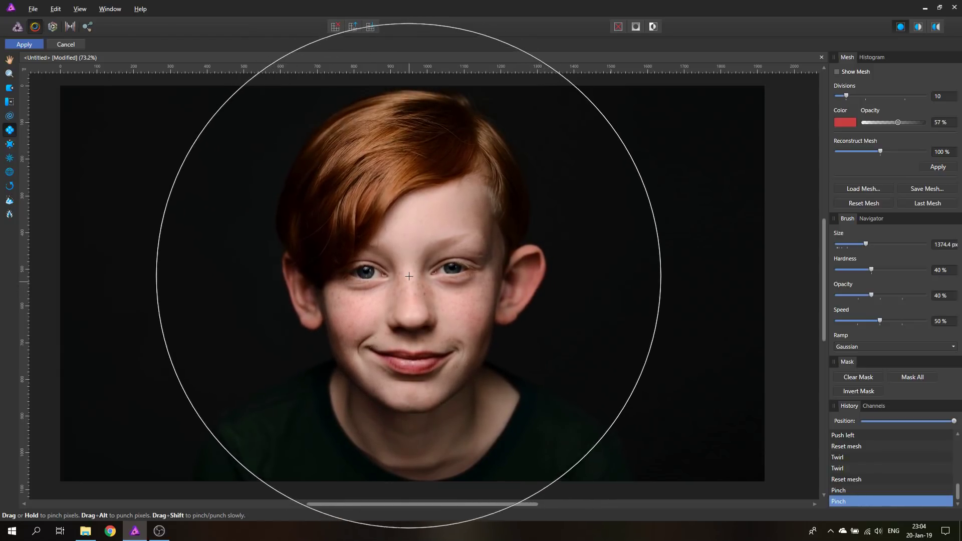
click(858, 204)
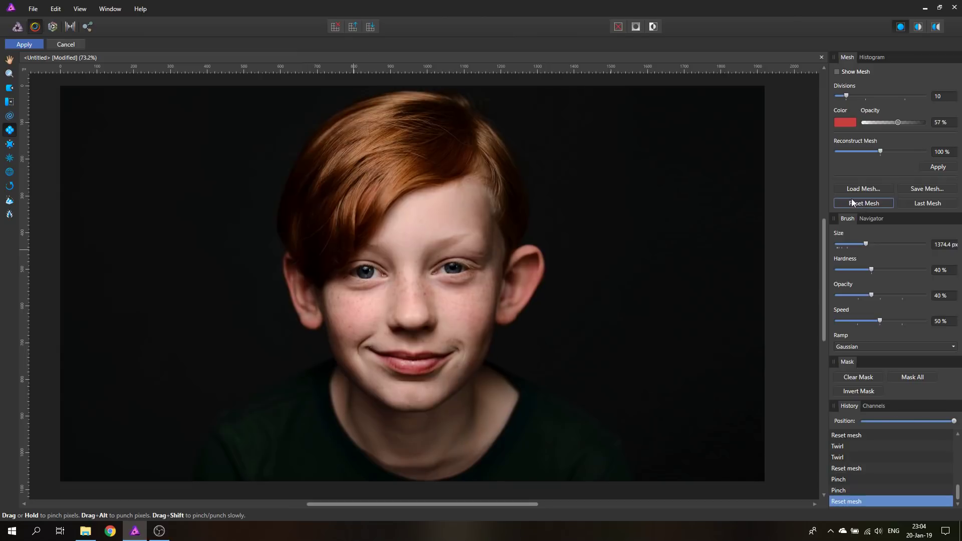
- Apply the Liquify Punch tool at the centre of the face, and reset the mesh
click(8, 145)
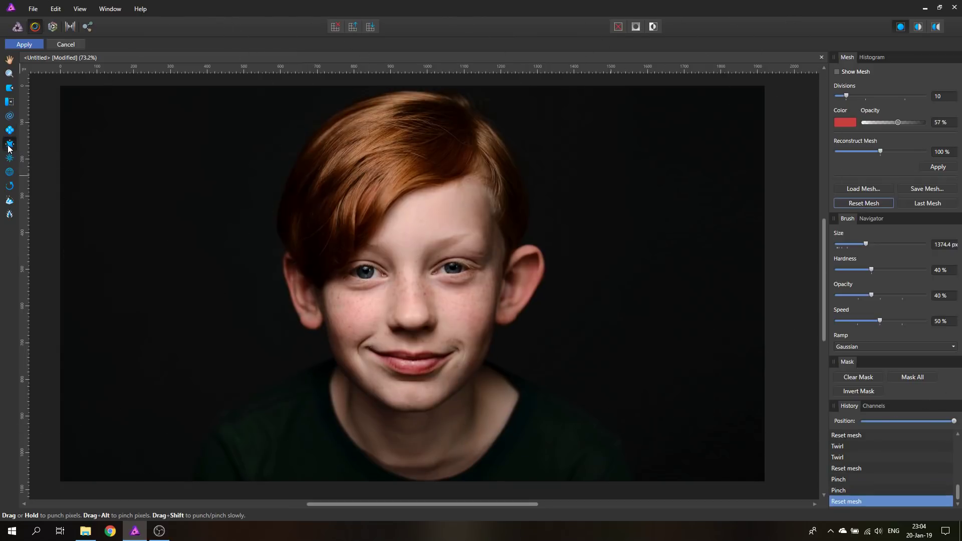
drag(392, 286, 405, 271)
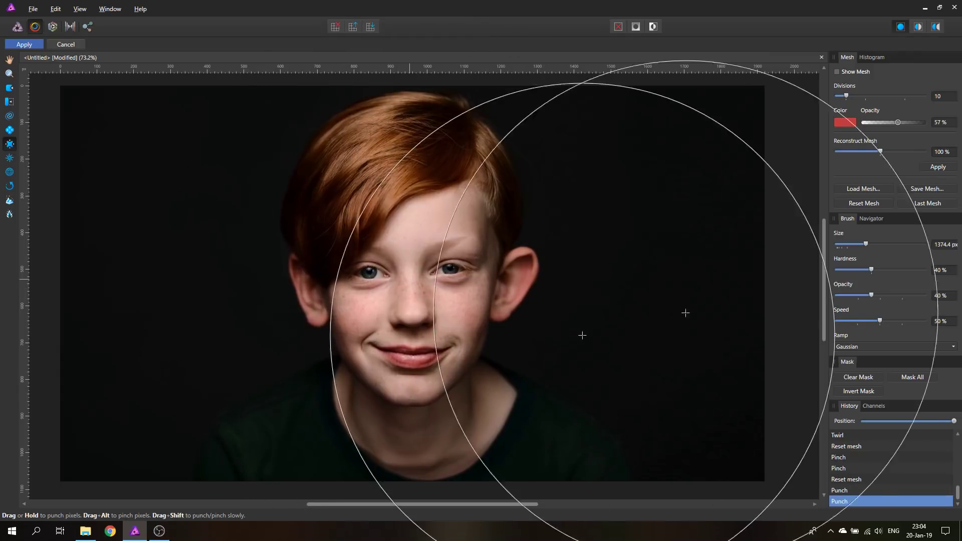
click(864, 203)
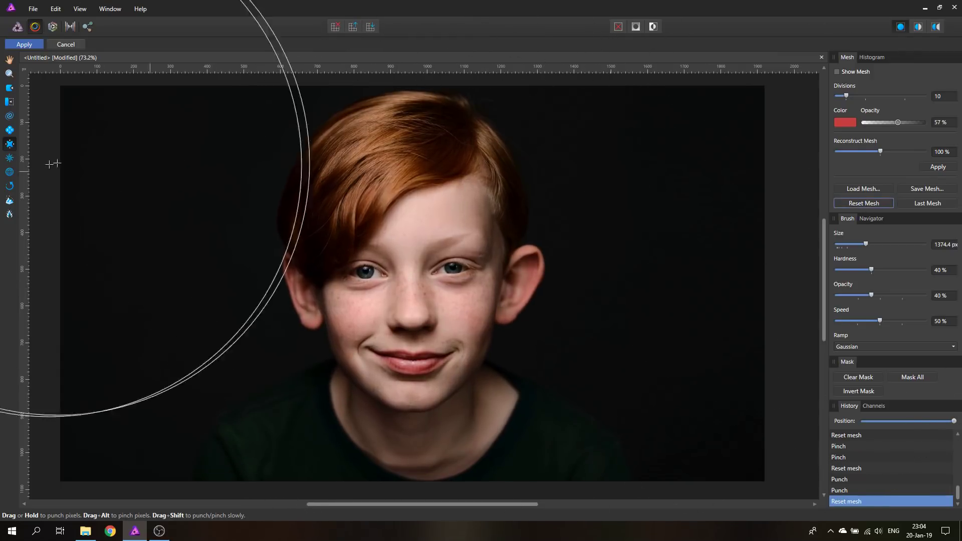
- Add turbulence around the nose with the mesh displayed, and restore the undistorted image with the mesh hidden
click(11, 163)
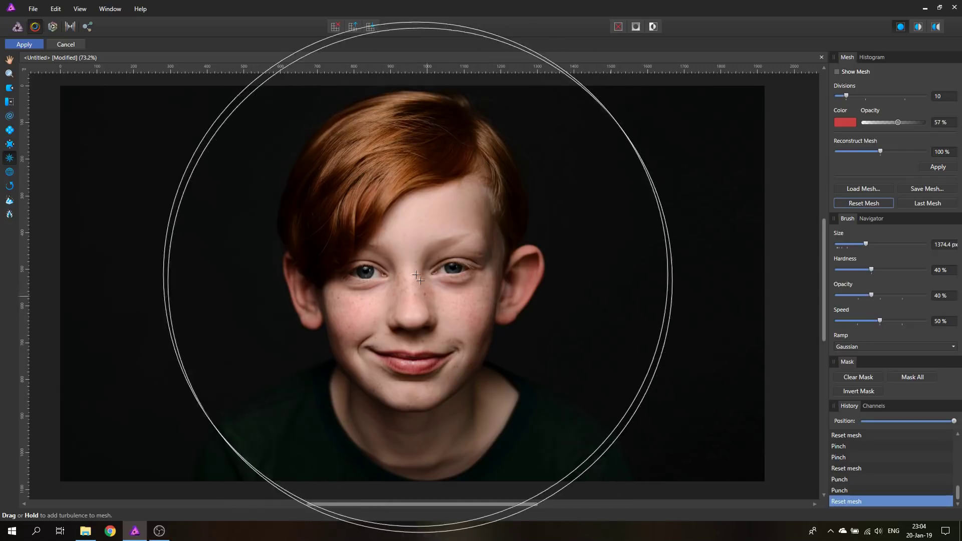
drag(402, 288, 400, 290)
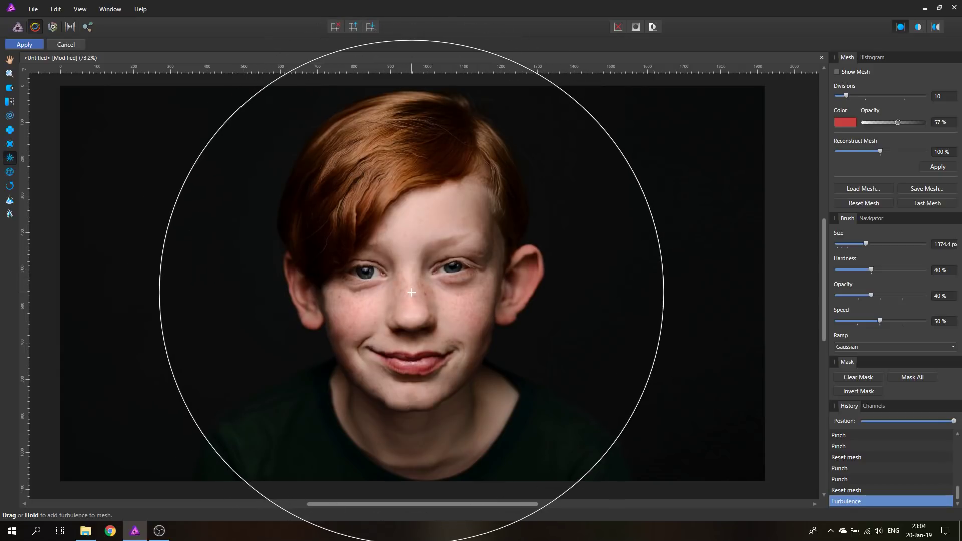
click(836, 72)
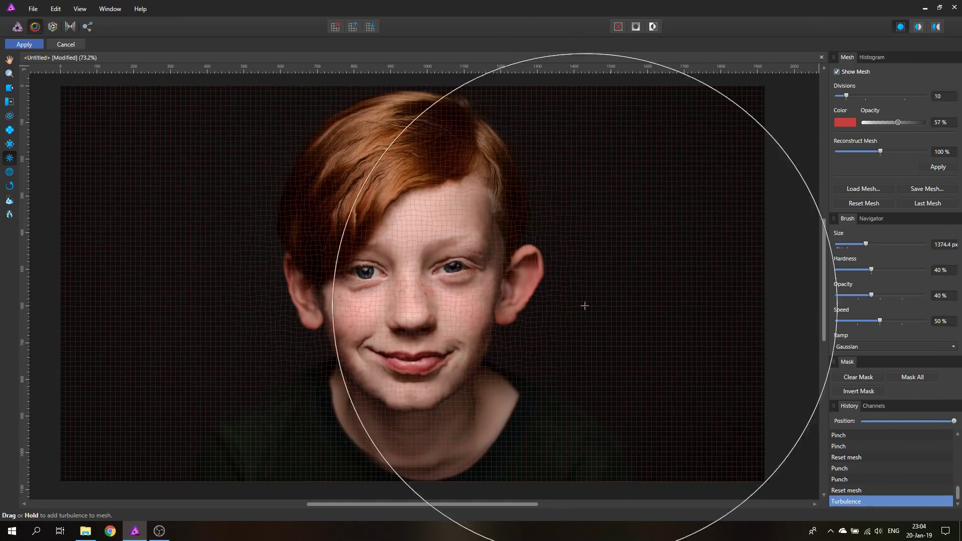
click(410, 295)
mouse_move(410, 295)
mouse_down()
mouse_move(400, 302)
mouse_move(416, 301)
mouse_move(384, 286)
mouse_move(395, 301)
mouse_up()
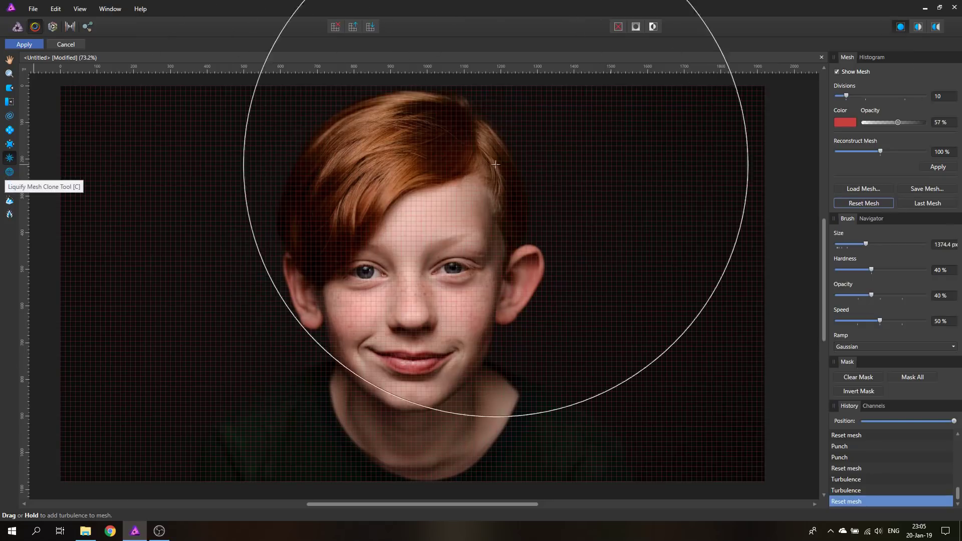
click(837, 71)
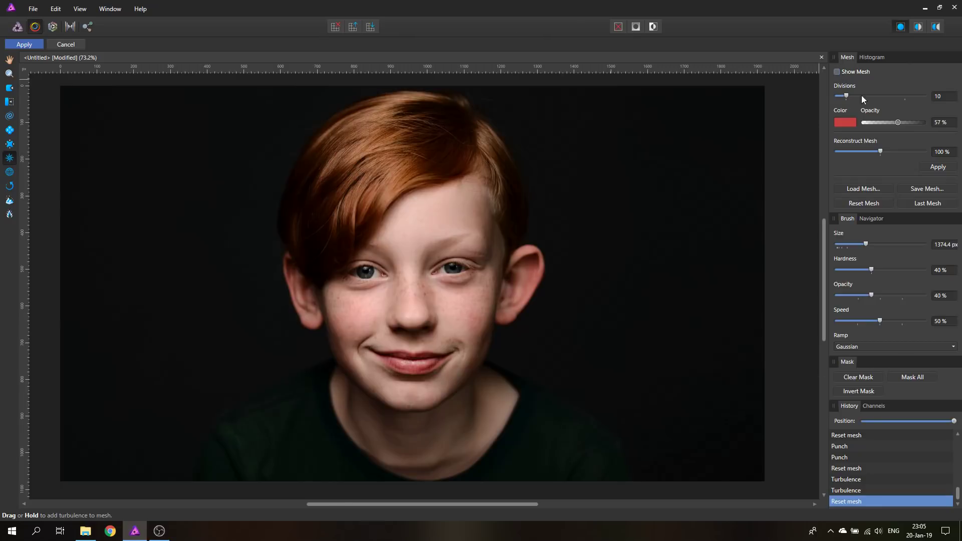
- Enlarge the eye on the image's right with the Pinch tool at 256 px, and clone its mesh distortion onto the other eye
click(841, 244)
click(10, 129)
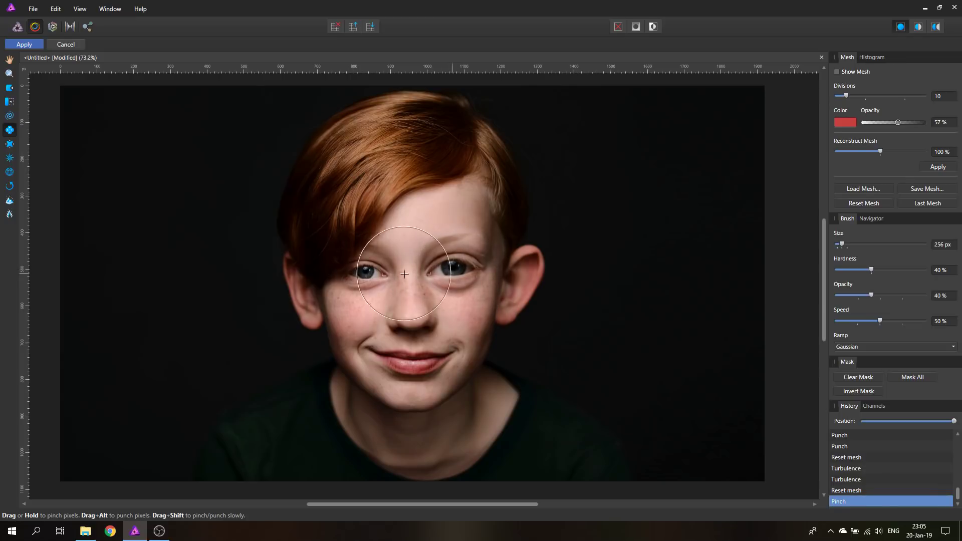
click(456, 268)
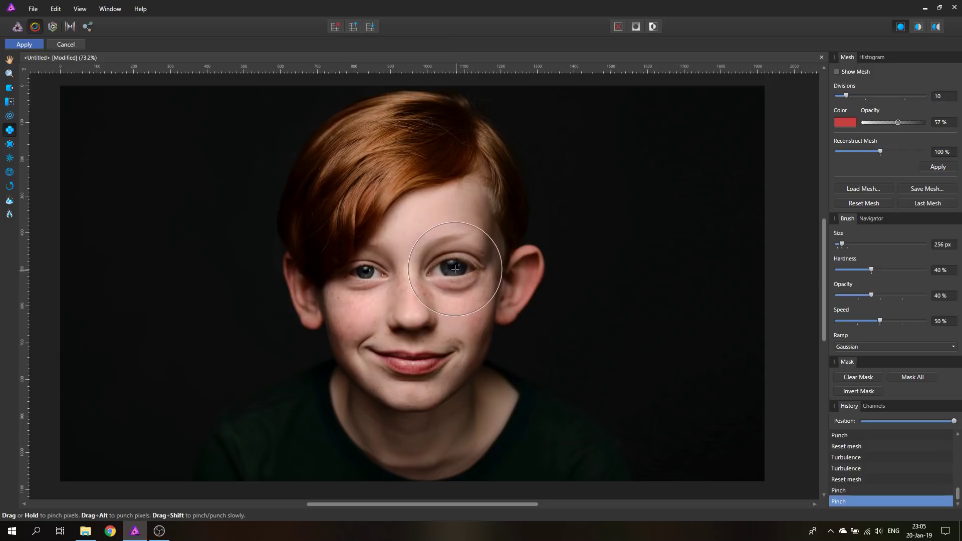
click(10, 173)
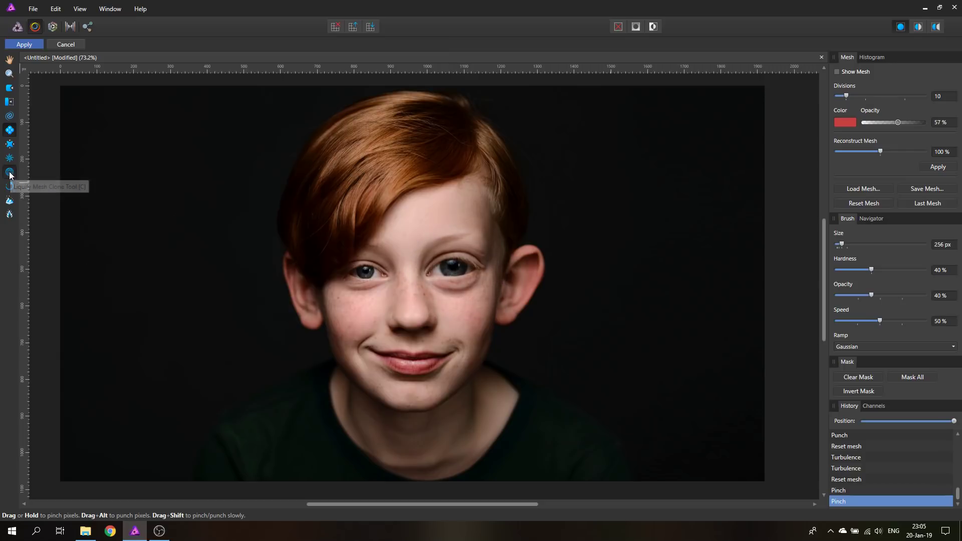
alt+click(454, 267)
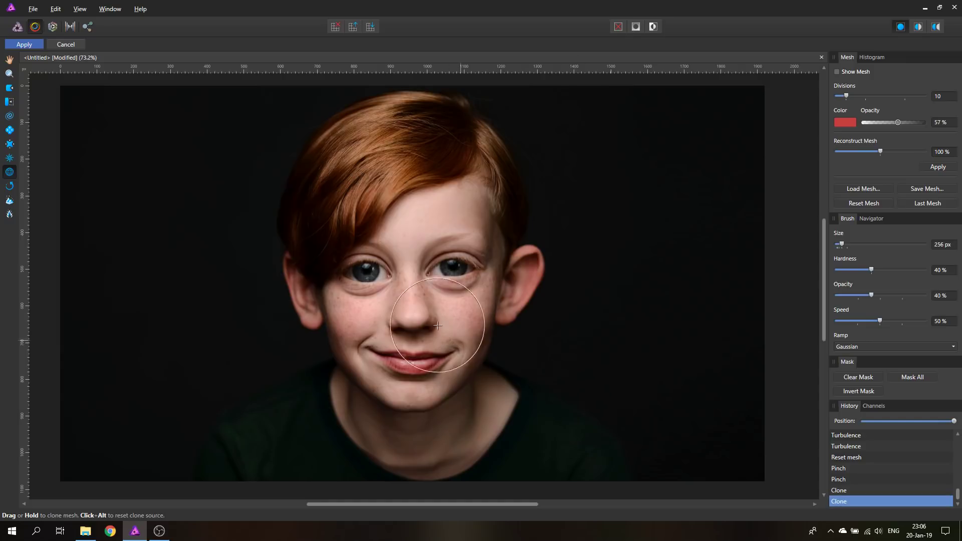
- Reconstruct the eye on the image's left with the Liquify Reconstruct tool
click(9, 186)
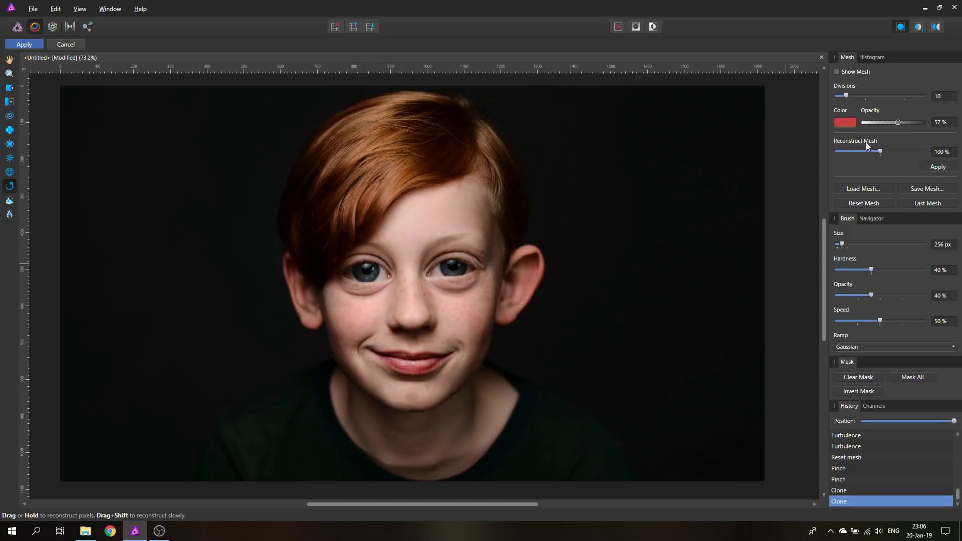
mouse_move(883, 153)
mouse_down()
mouse_move(840, 152)
mouse_move(882, 154)
mouse_up()
drag(375, 236, 367, 272)
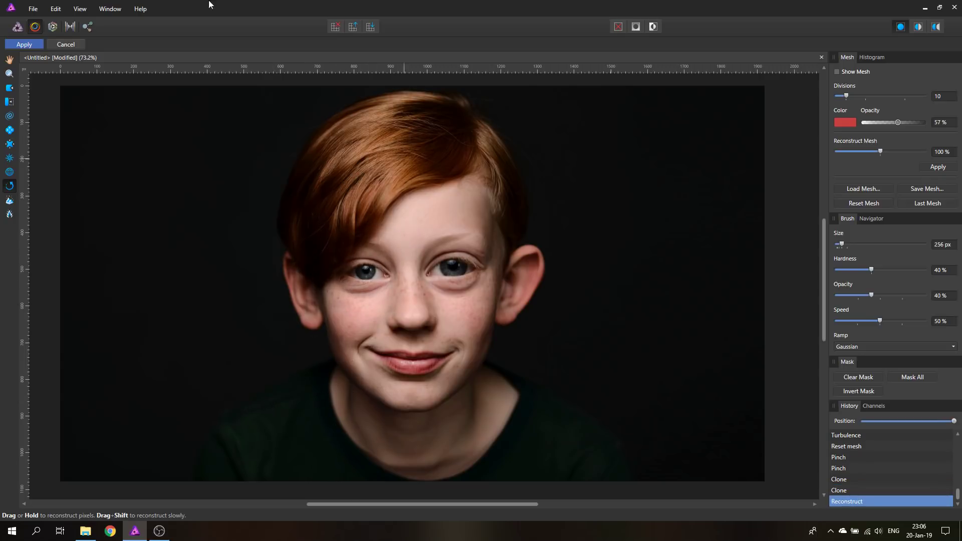
- Undo the last reconstruction, and freeze the face from forehead to jaw on the image's right with the Liquify Freeze tool
click(55, 9)
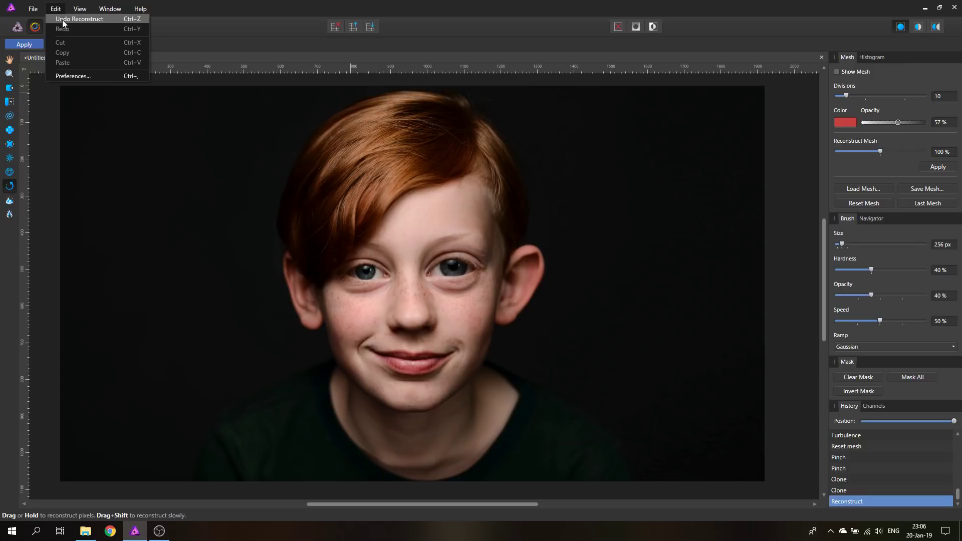
click(65, 18)
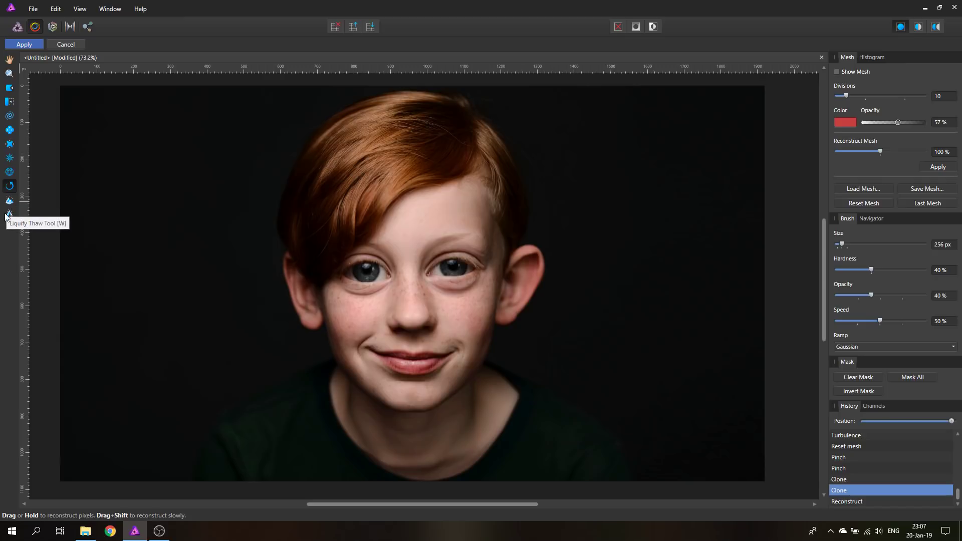
click(10, 200)
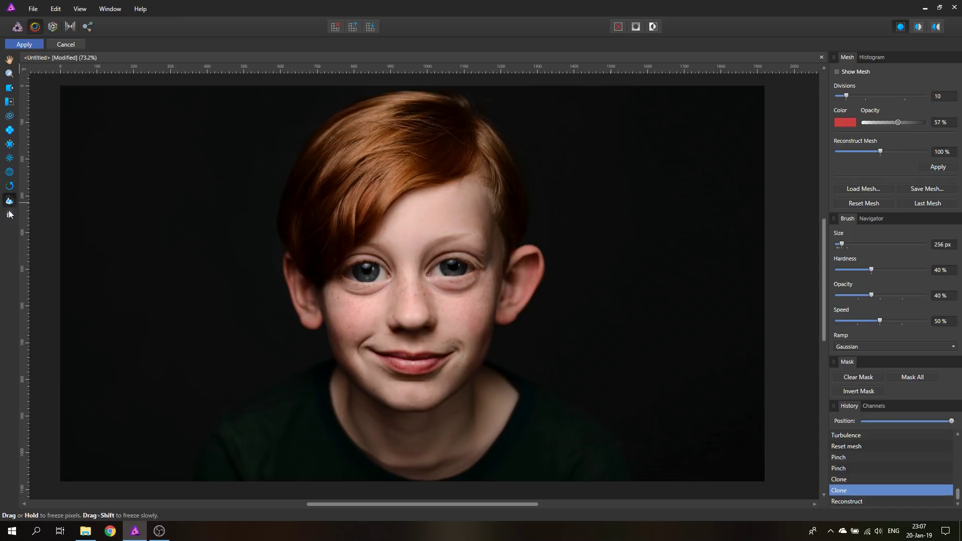
mouse_move(499, 223)
mouse_down()
mouse_move(482, 215)
mouse_move(494, 204)
mouse_move(475, 221)
mouse_move(458, 343)
mouse_move(473, 371)
mouse_up()
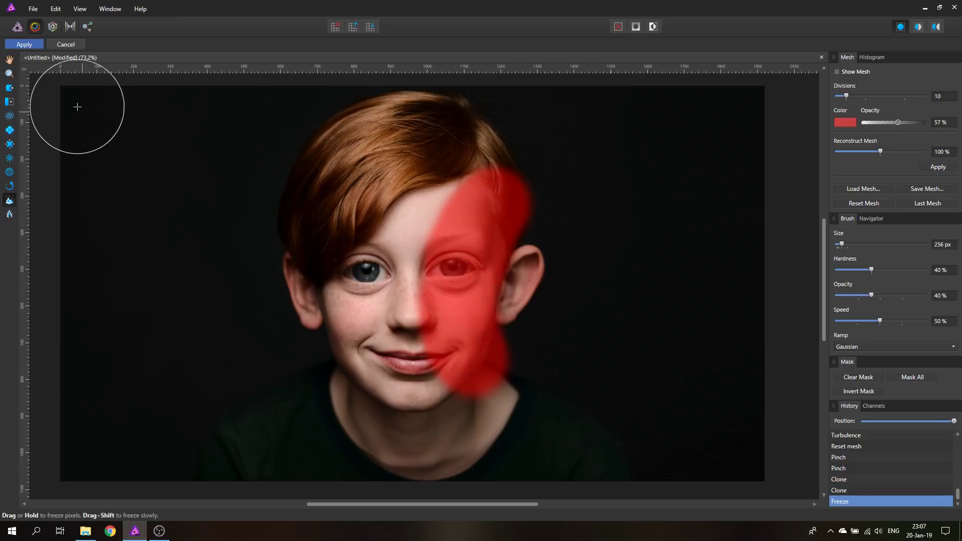
- Push the ear on the image's right outward, and distort the features around the frozen area with the Liquify Push Forward tool
click(9, 88)
mouse_move(506, 266)
mouse_down()
mouse_move(533, 275)
mouse_move(558, 264)
mouse_move(488, 268)
mouse_up()
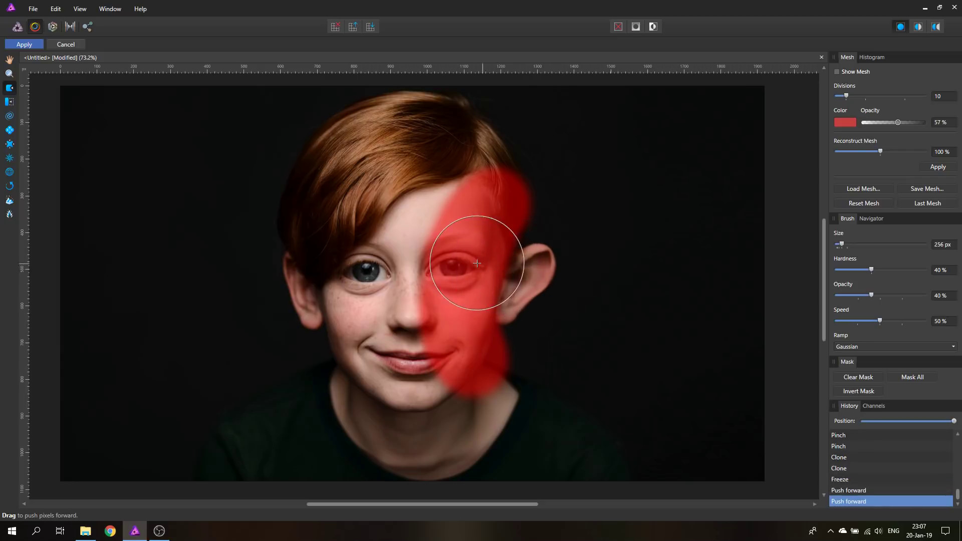
mouse_move(432, 261)
mouse_down()
mouse_move(430, 286)
mouse_move(494, 136)
mouse_move(396, 232)
mouse_move(486, 405)
mouse_move(418, 359)
mouse_move(490, 189)
mouse_move(453, 397)
mouse_move(496, 367)
mouse_up()
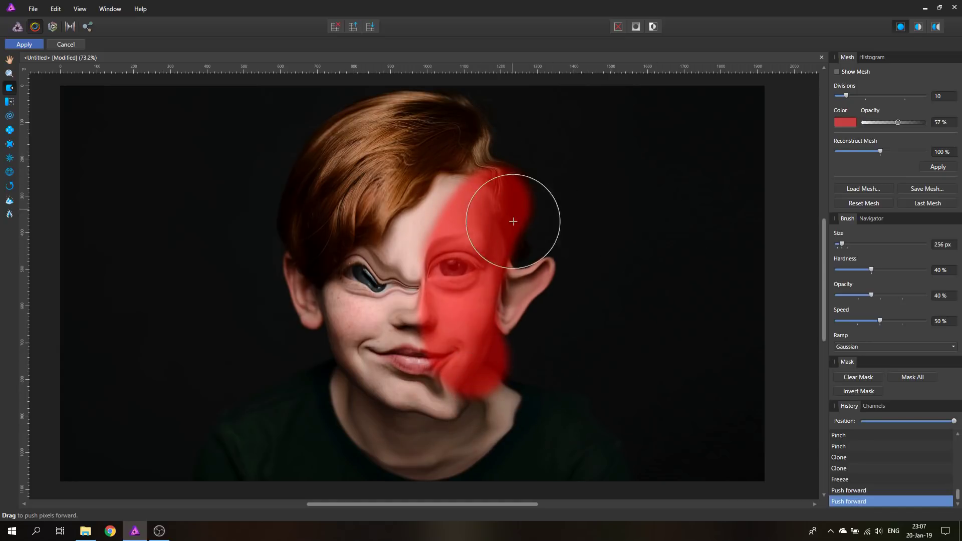
- Thaw a horizontal band across the eye on the image's right, and distort that eye with the Push Forward tool
click(10, 214)
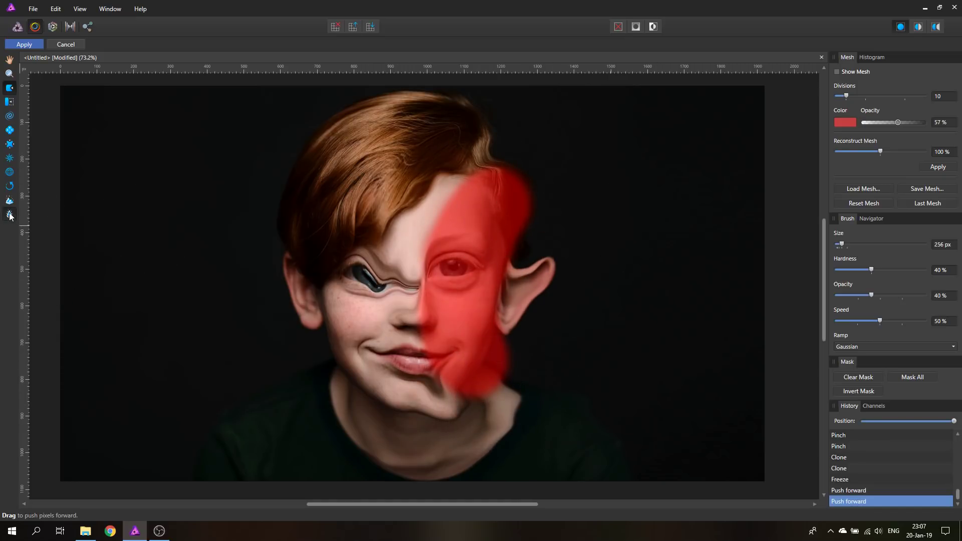
drag(434, 268, 533, 268)
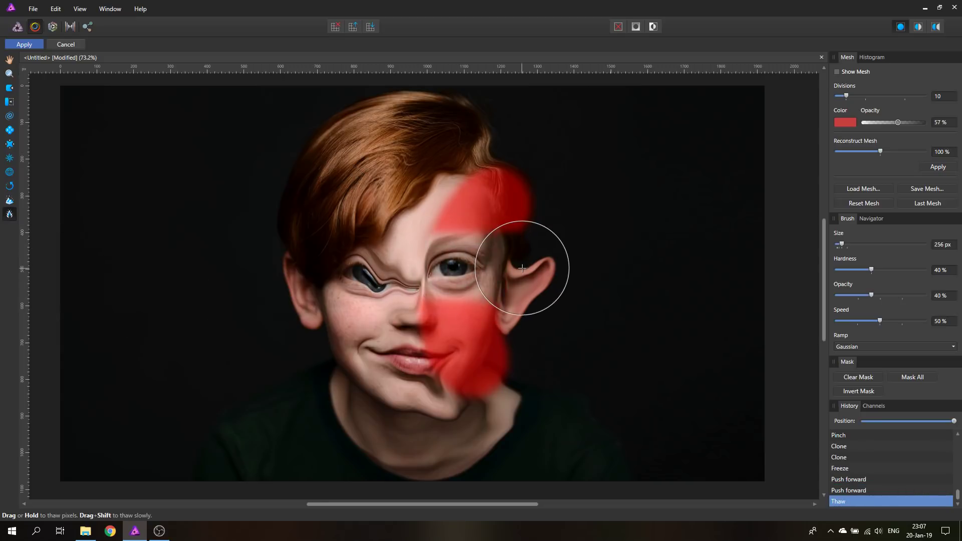
click(10, 87)
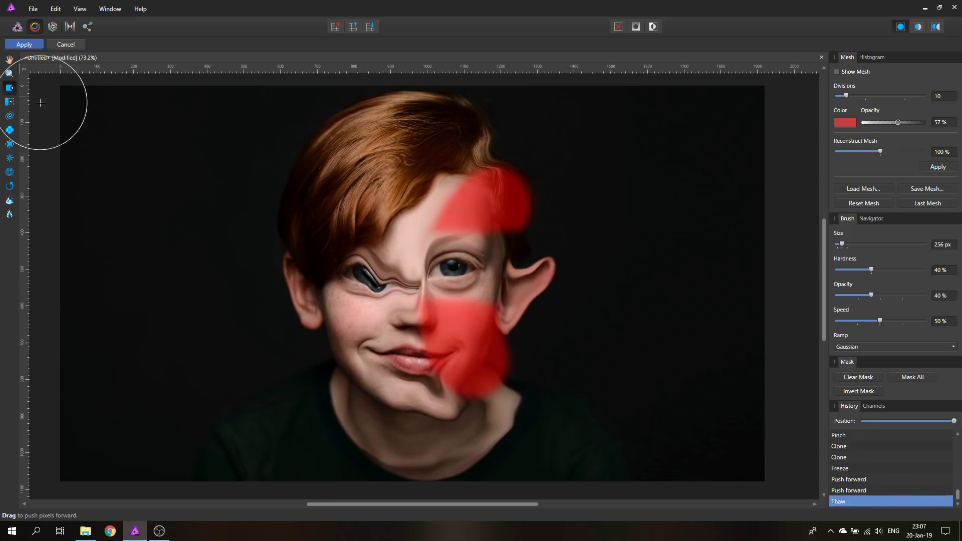
mouse_move(454, 268)
mouse_down()
mouse_move(451, 248)
mouse_move(489, 254)
mouse_up()
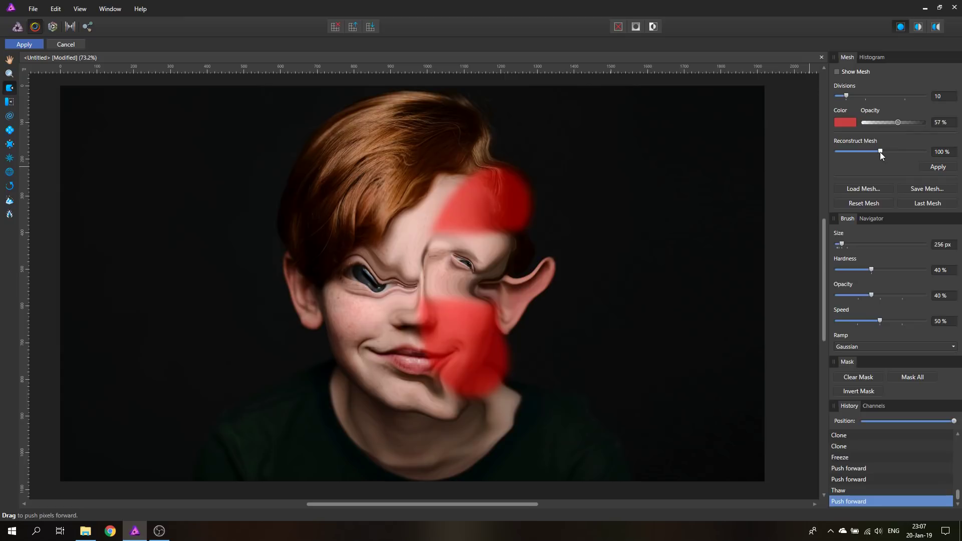
- Undo the eye distortion, the thaw and the preceding face distortion, and clear the freeze mask
key(ctrl+z)
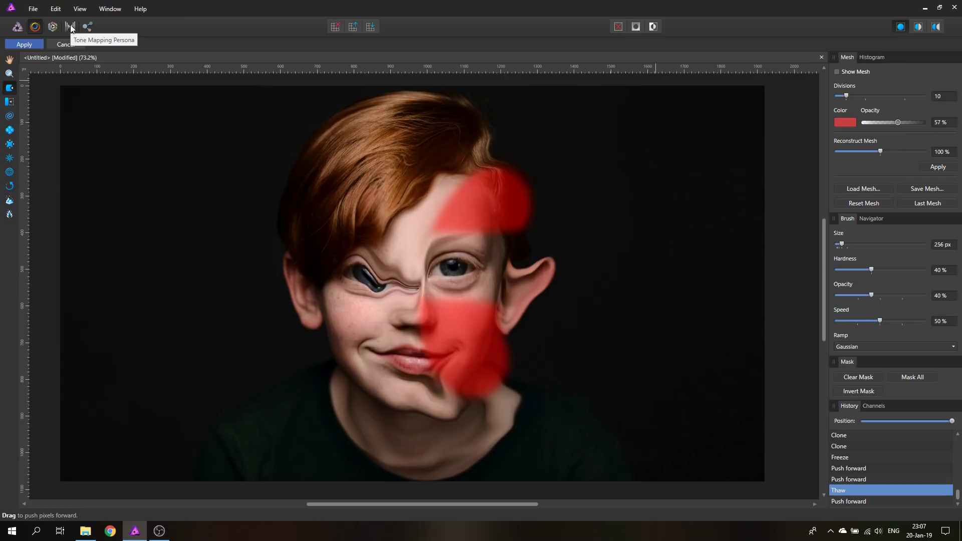
key(ctrl+z)
key(ctrl+z)
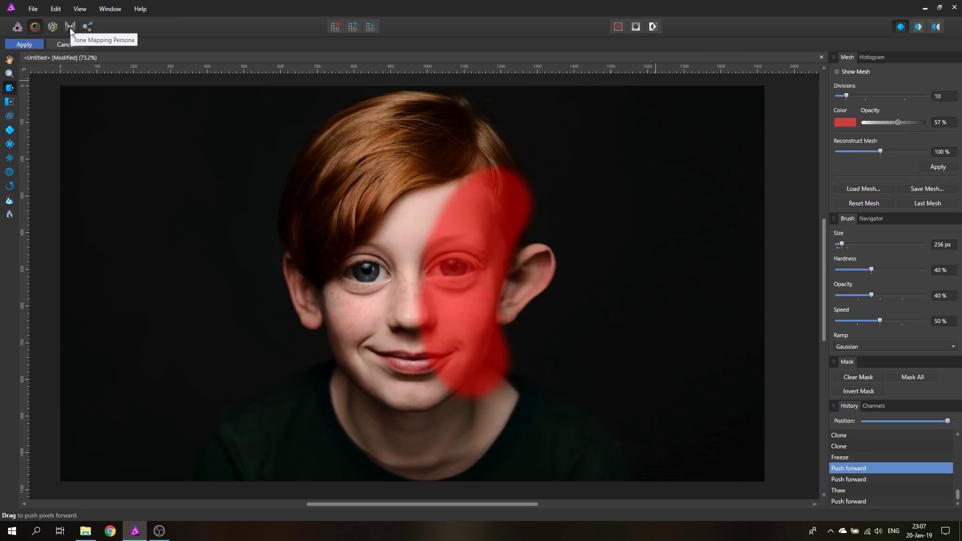
click(858, 378)
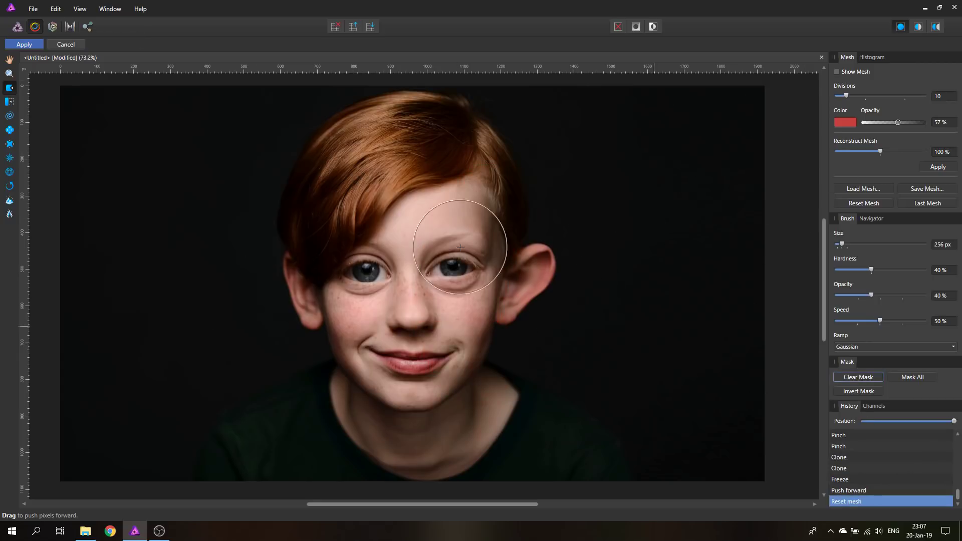
- Freeze a vertical strip over the forehead, eye and cheek on the image's right, invert the mask, and clear it
click(10, 200)
drag(459, 213, 441, 333)
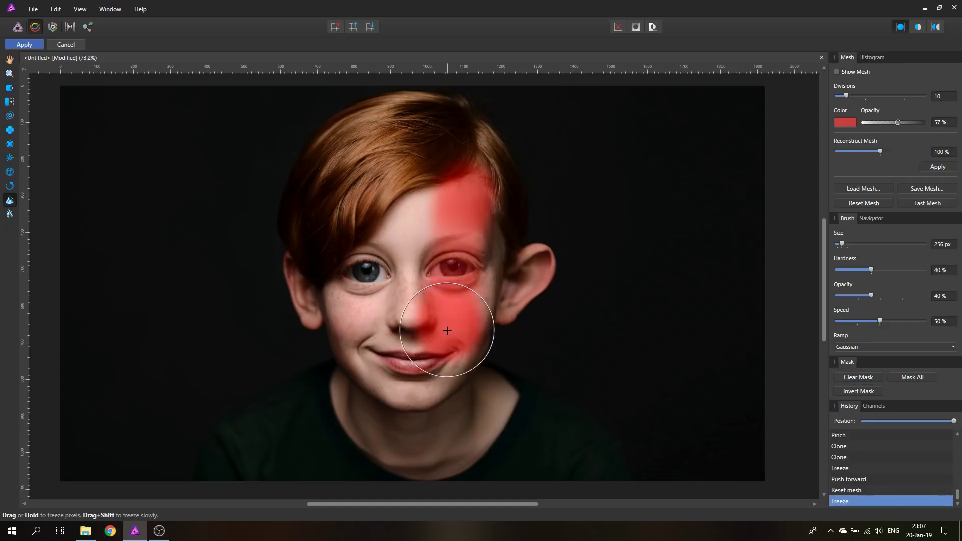
click(855, 392)
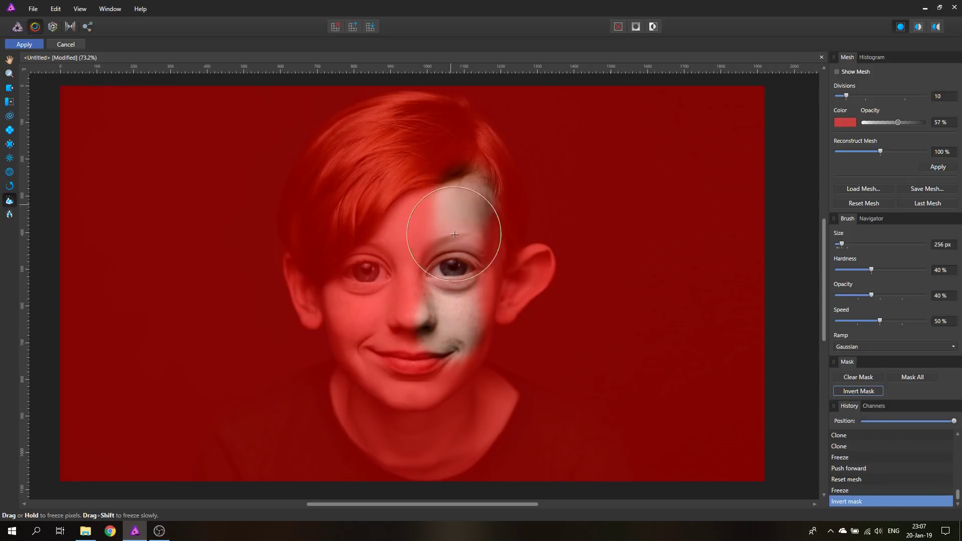
click(856, 378)
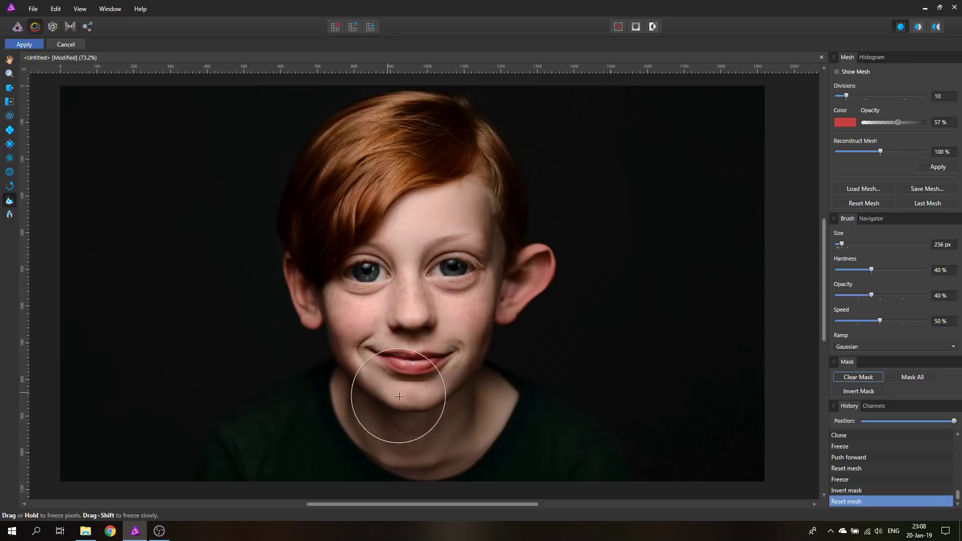
- Freeze the mouth and cheeks, pull the chin downward with the Push Forward tool, and clear the mask
mouse_move(409, 357)
mouse_down()
mouse_move(440, 348)
mouse_move(386, 347)
mouse_move(338, 370)
mouse_move(483, 340)
mouse_move(476, 348)
mouse_move(496, 383)
mouse_up()
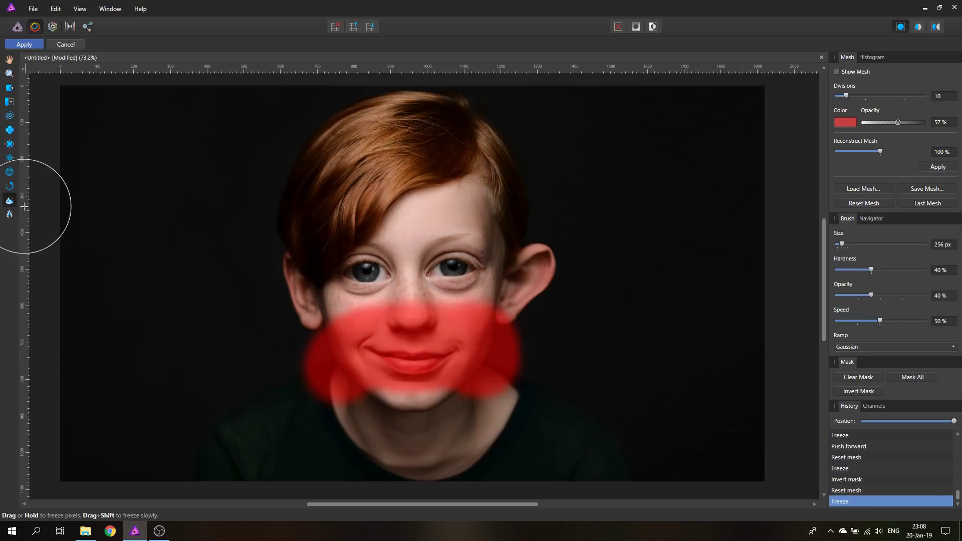
click(9, 88)
drag(408, 408, 411, 428)
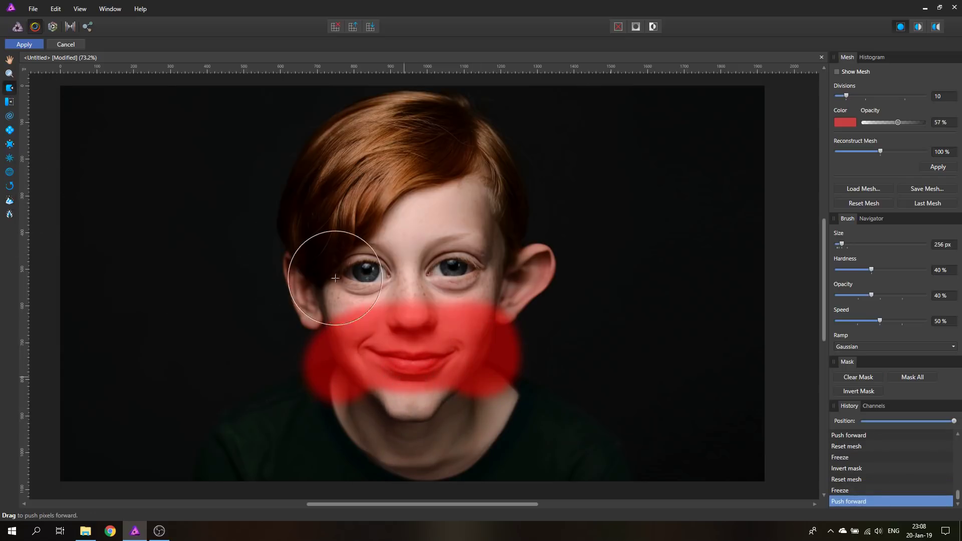
click(861, 378)
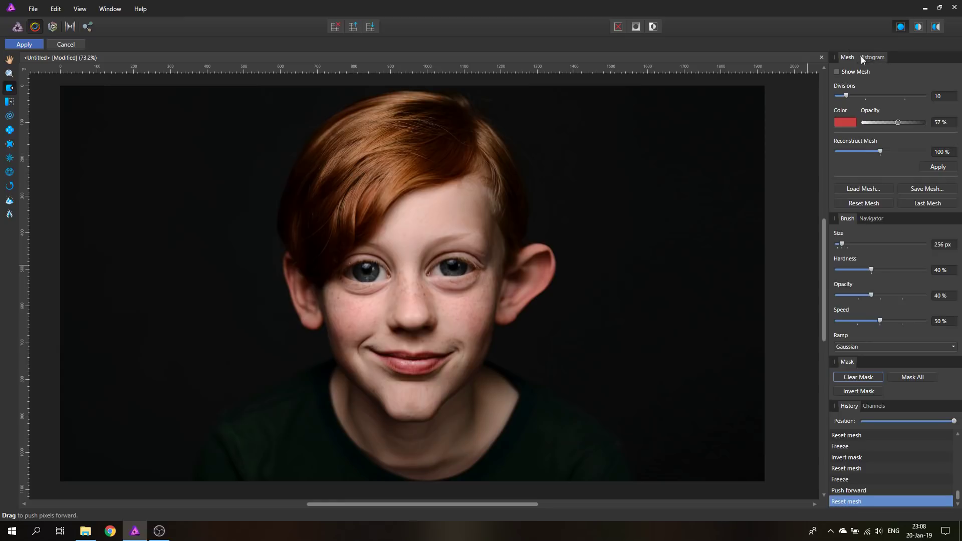
- Display the mesh, shift the whole face upward with the Push Forward tool at a 1234.9 px brush size, and hide the mesh
click(837, 73)
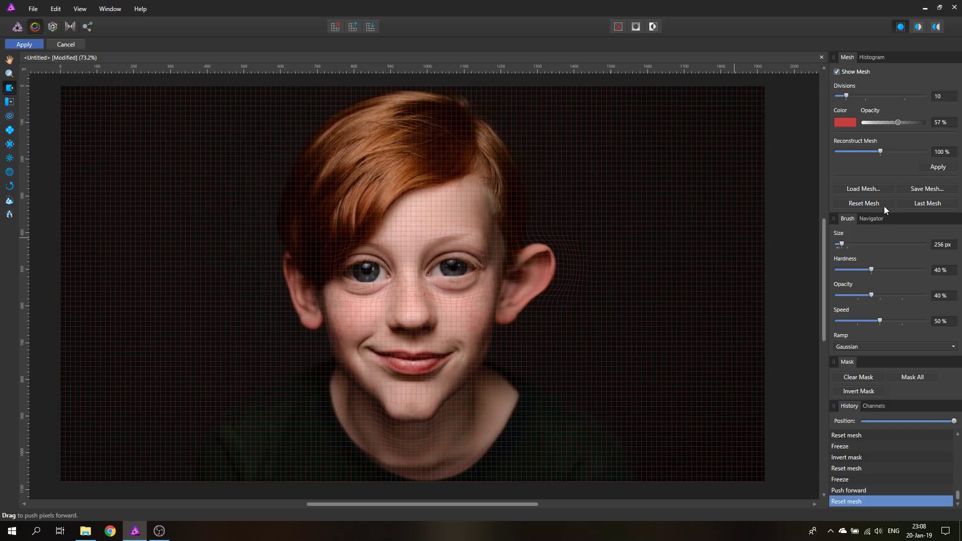
drag(842, 244, 863, 246)
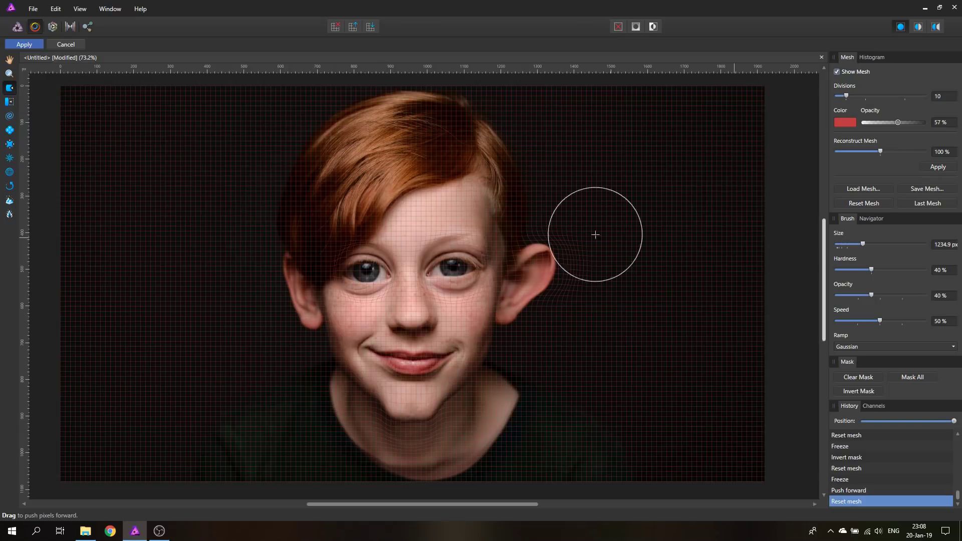
drag(416, 271, 400, 274)
mouse_move(398, 264)
mouse_down()
mouse_move(377, 219)
mouse_move(397, 254)
mouse_move(385, 231)
mouse_move(382, 173)
mouse_move(380, 222)
mouse_up()
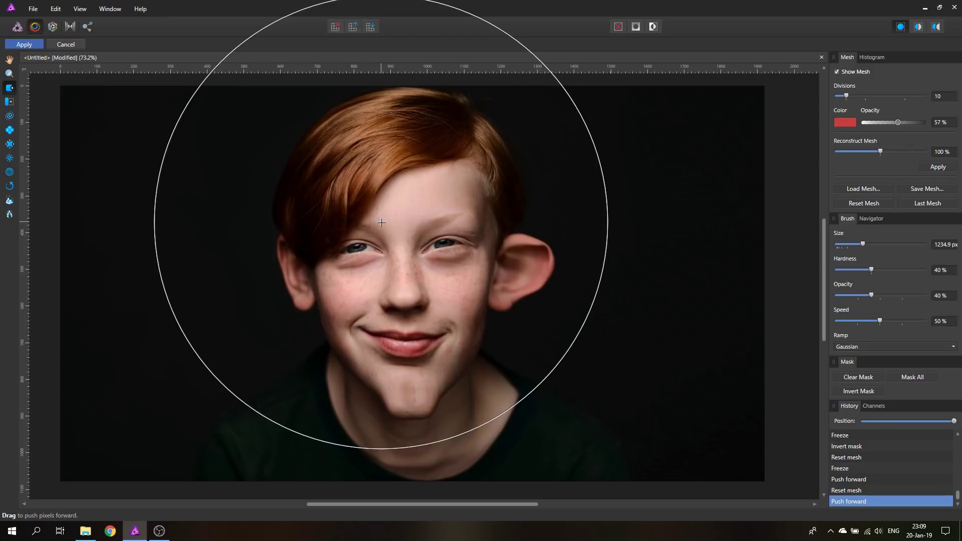
mouse_move(381, 222)
mouse_down()
mouse_move(409, 271)
mouse_move(365, 211)
mouse_move(390, 232)
mouse_up()
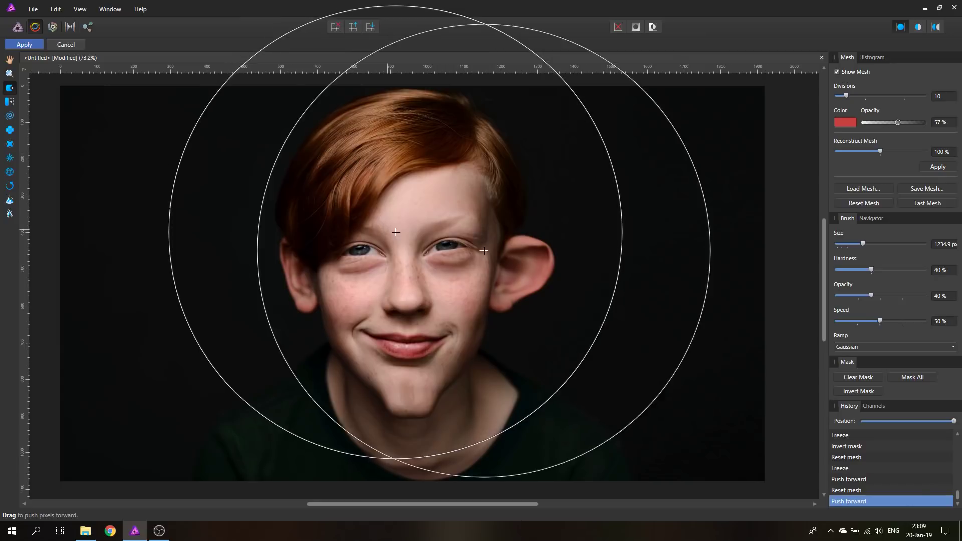
click(837, 71)
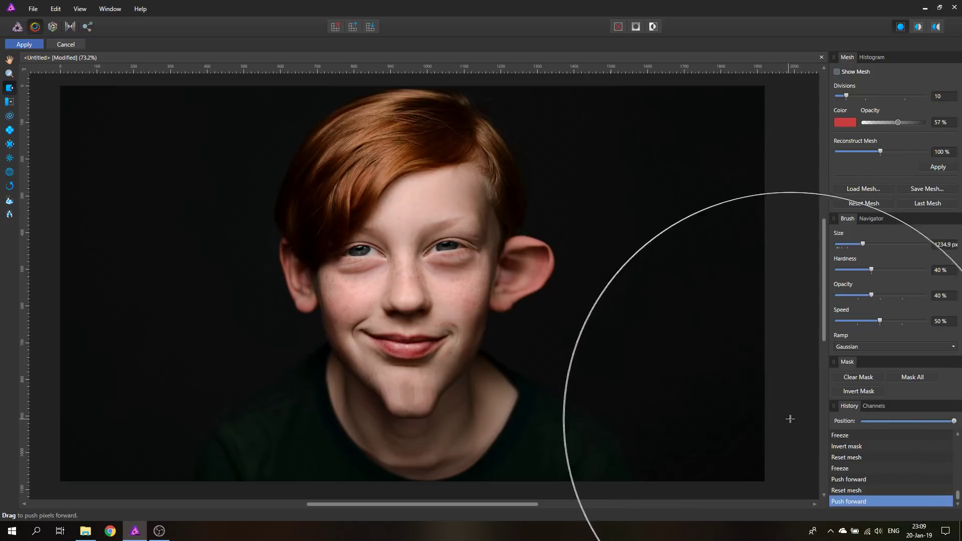